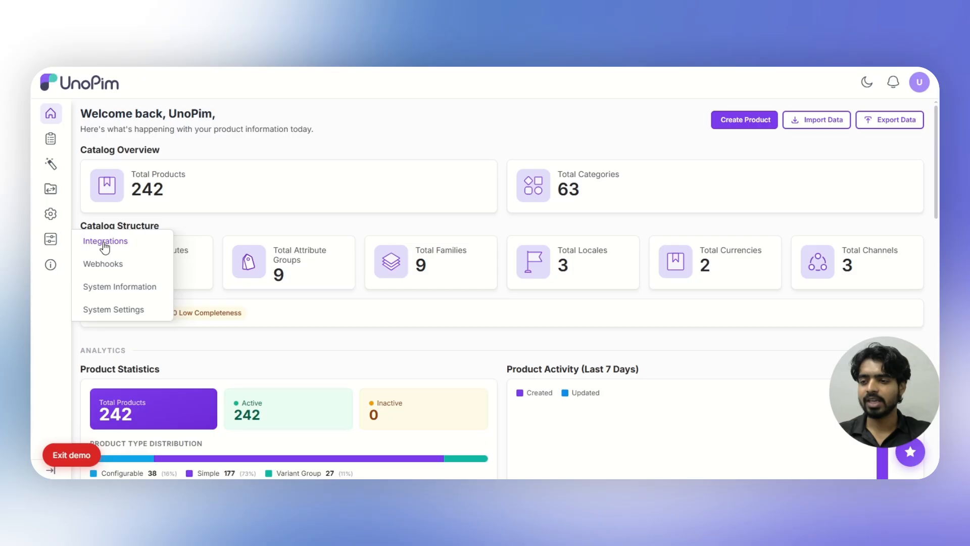
# - Open the Digital Product Passport publishing settings from the system settings
pyautogui.click(113, 309)
pyautogui.scroll(-3, 159, 325)
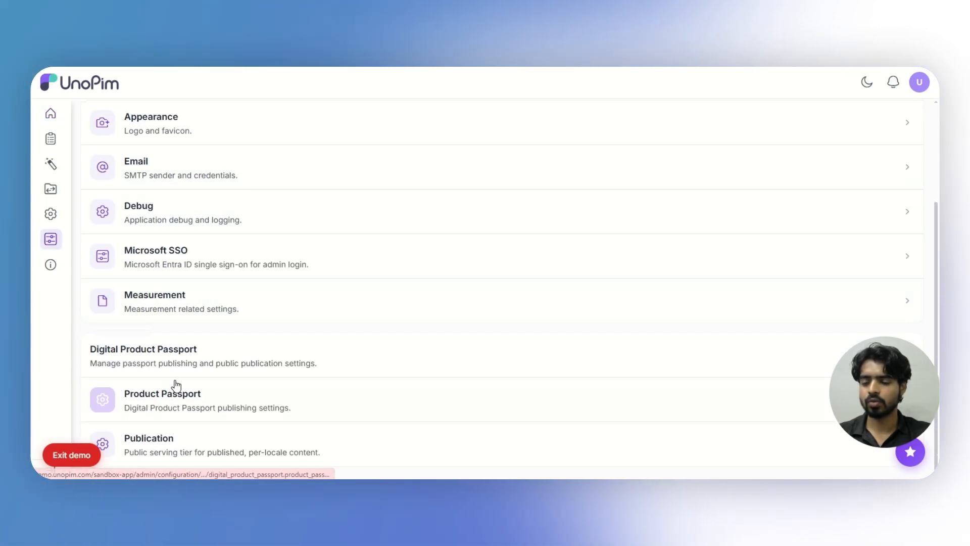
pyautogui.click(175, 399)
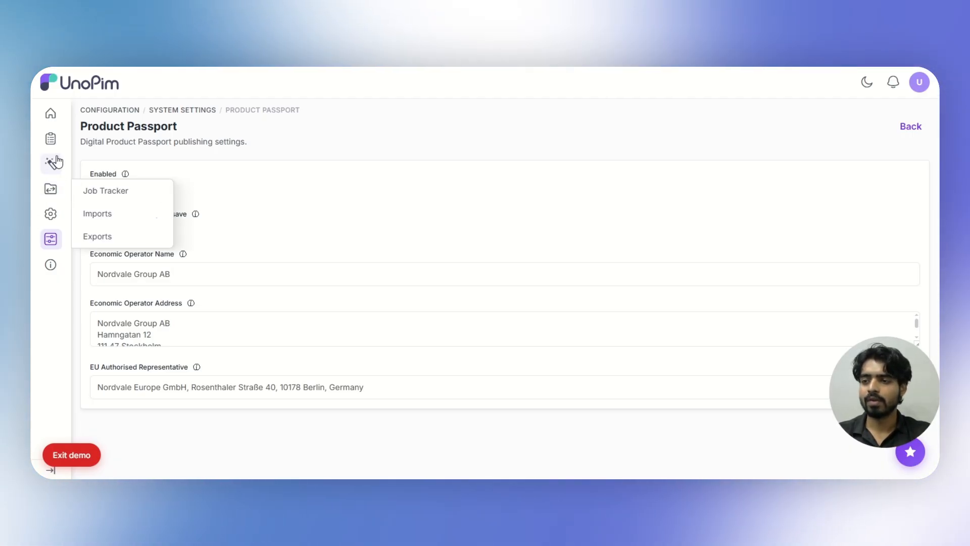
# - Open the EU ESPR (general) passport template for editing from the catalog's passport templates
pyautogui.moveTo(56, 146)
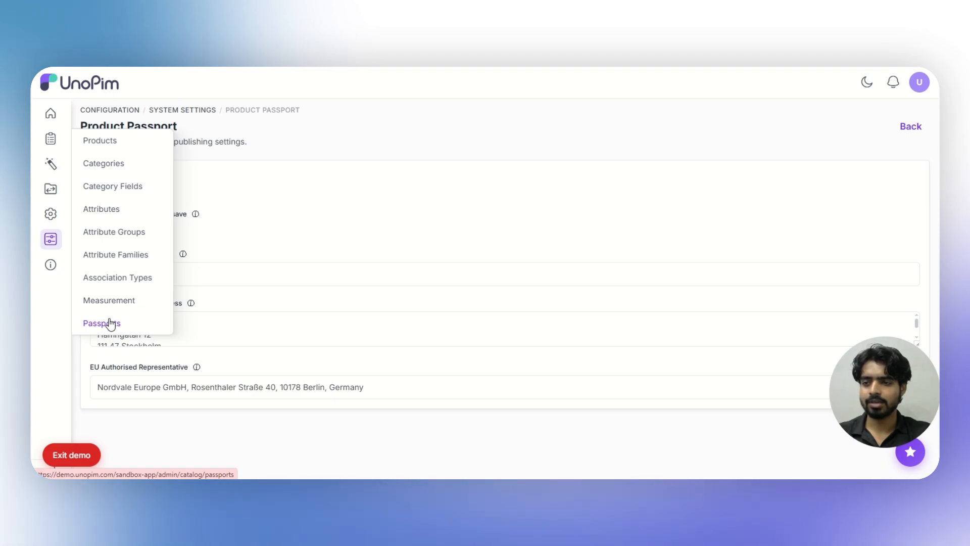
pyautogui.click(110, 323)
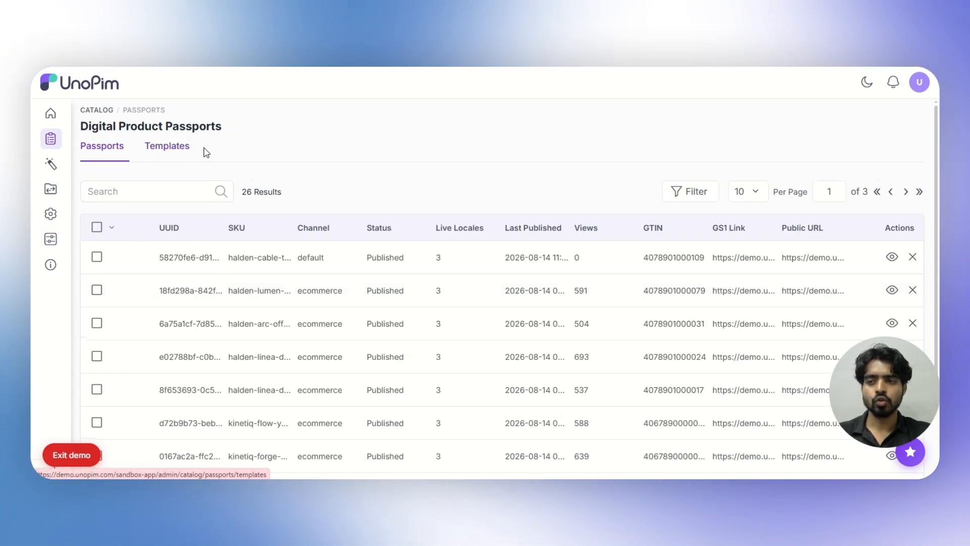
pyautogui.click(206, 153)
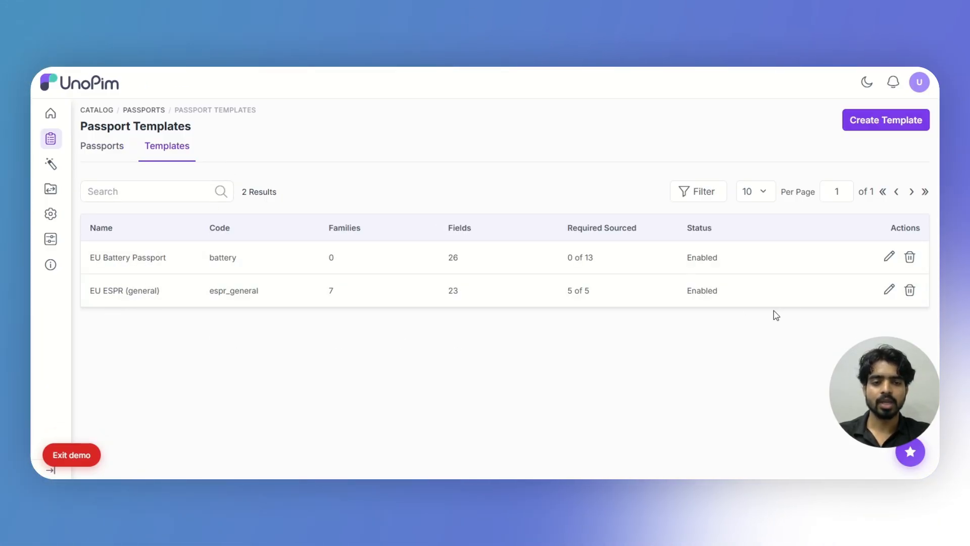
pyautogui.click(888, 292)
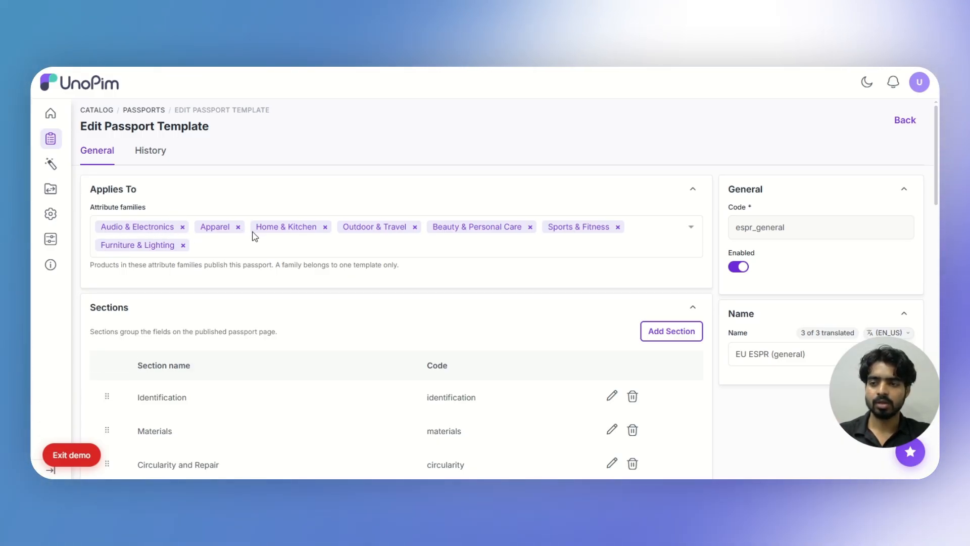
# - View the name and code of the template's Identification section, and close it without changes
pyautogui.scroll(-1, 224, 288)
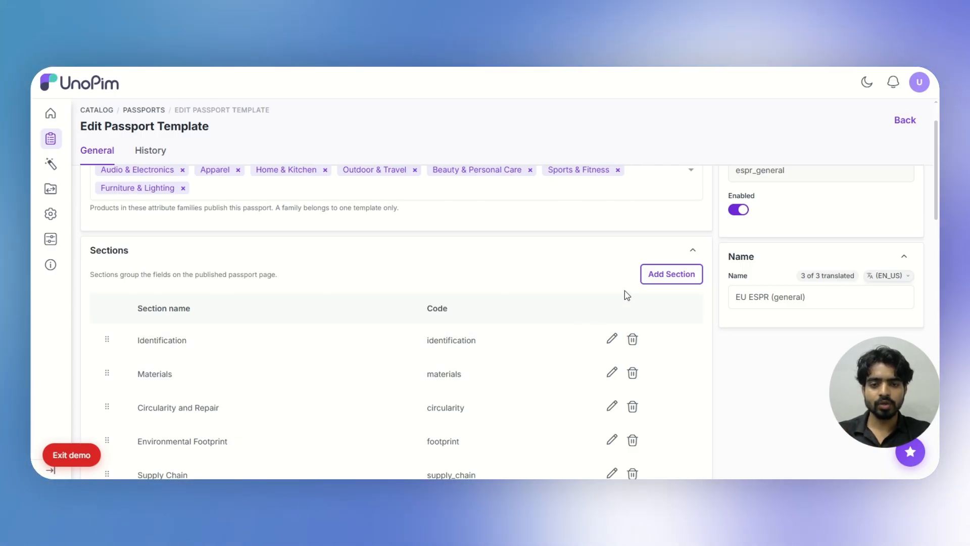
pyautogui.click(612, 339)
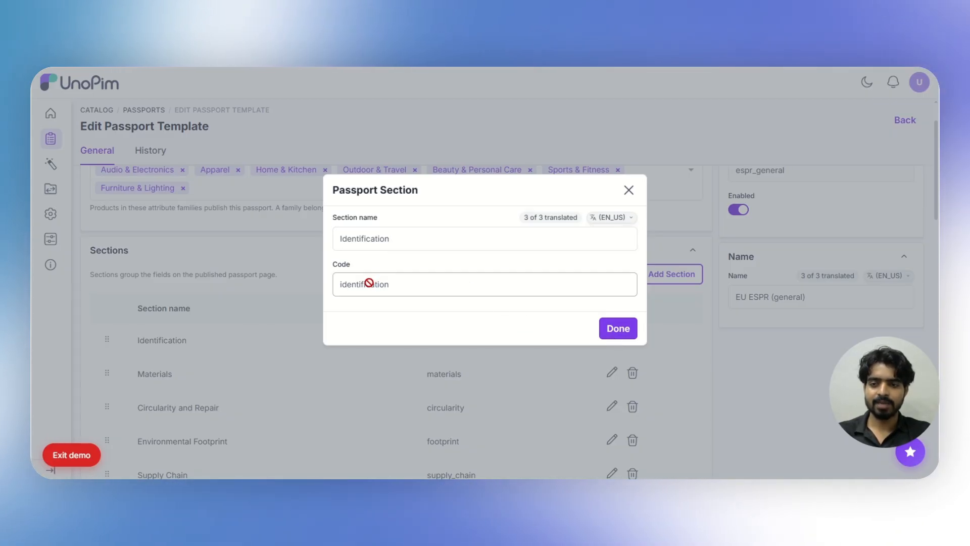
pyautogui.click(628, 191)
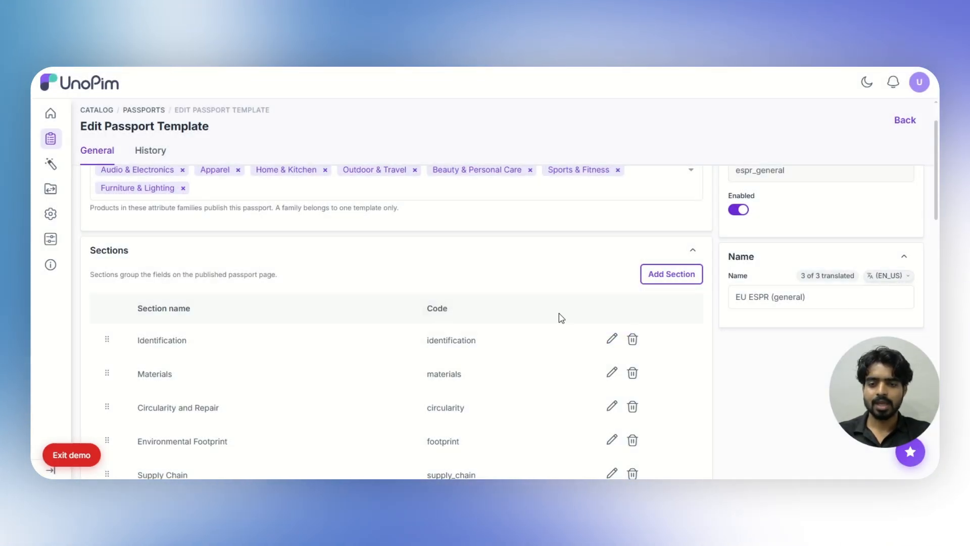
# - Open the Country of Origin field (dpp_country_of_origin) of the passport template for editing
pyautogui.scroll(-5, 559, 319)
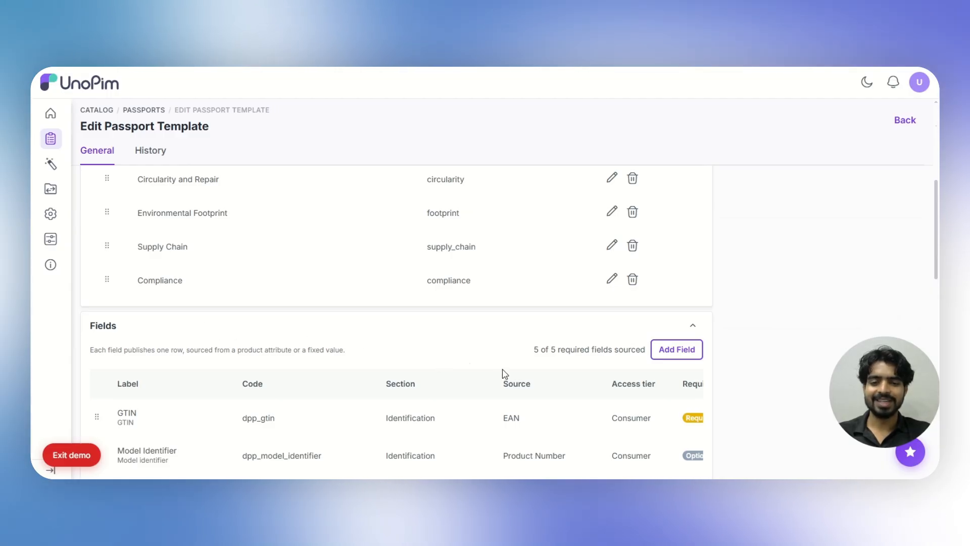
pyautogui.scroll(-12, 505, 372)
pyautogui.scroll(-2, 498, 389)
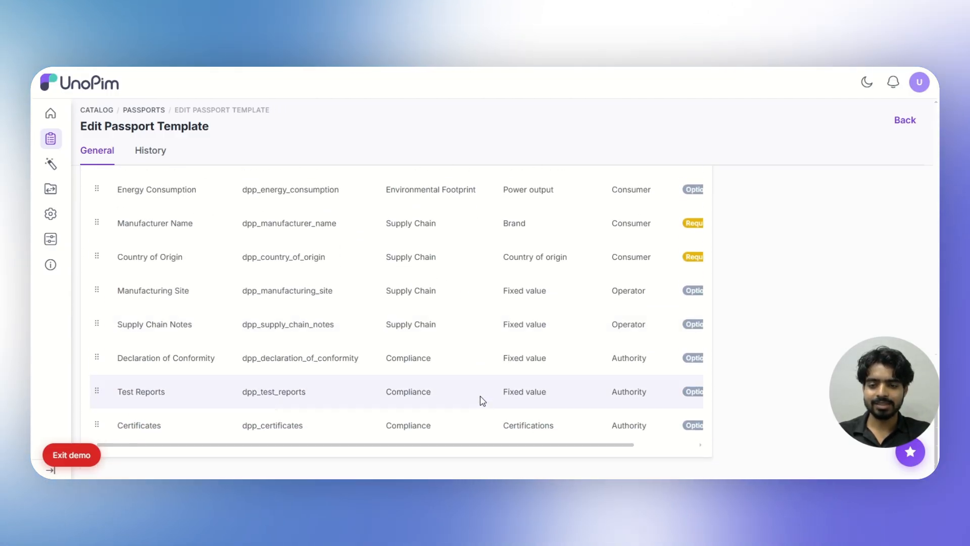
pyautogui.moveTo(435, 450); pyautogui.dragTo(533, 461)
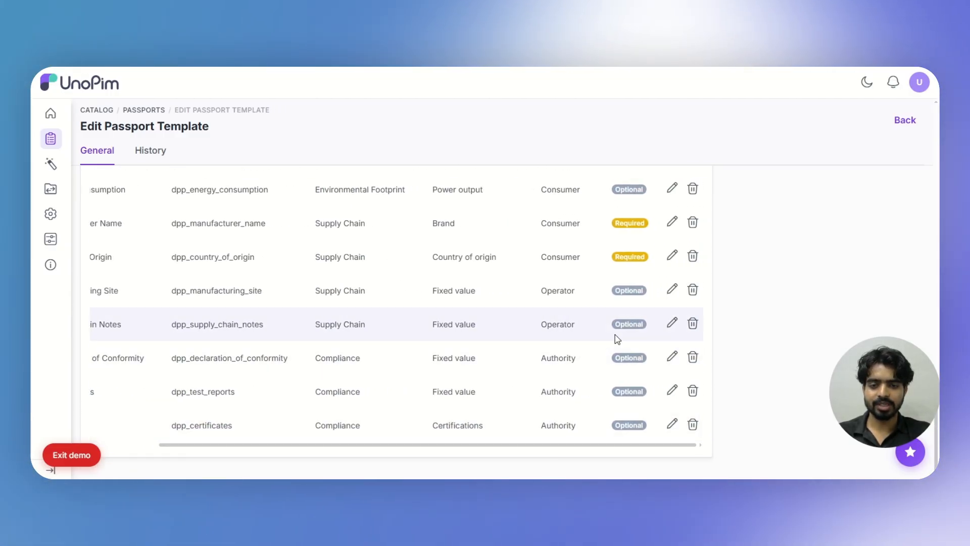
pyautogui.click(672, 256)
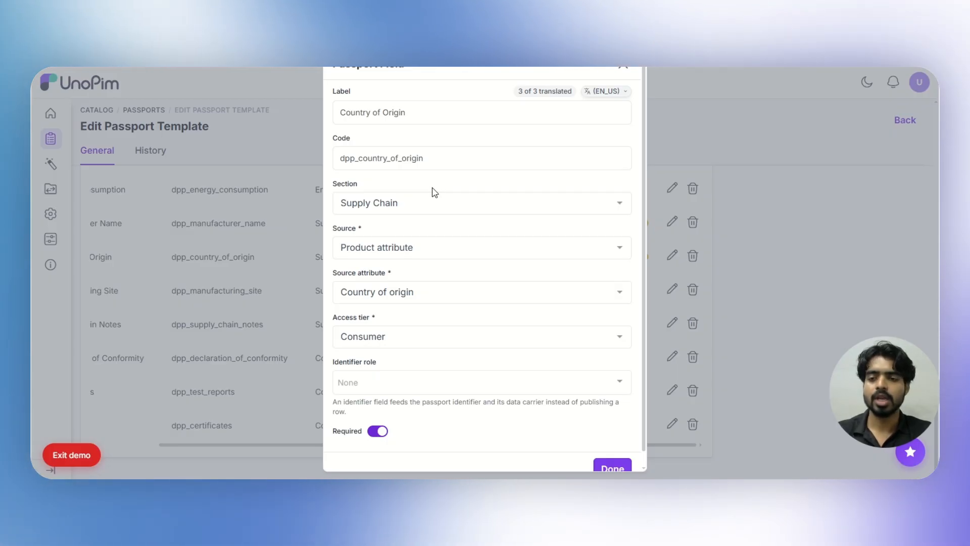
# - Examine the section, access tier and identifier role options available for the Country of Origin field
pyautogui.click(438, 207)
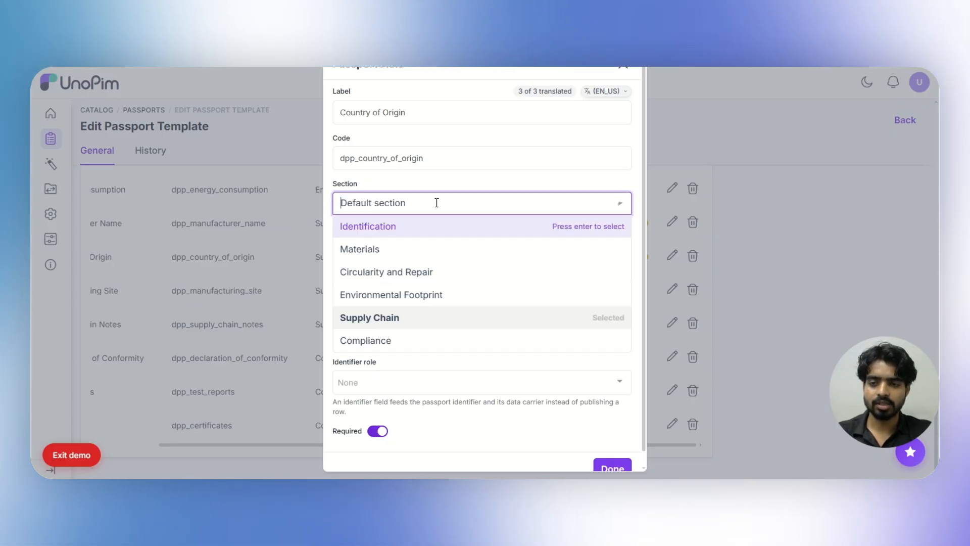
pyautogui.click(437, 183)
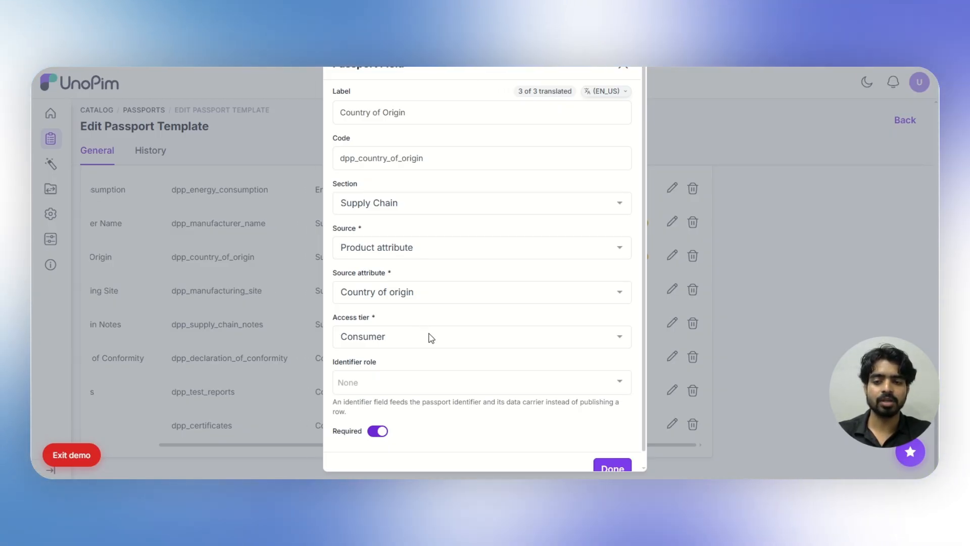
pyautogui.click(429, 336)
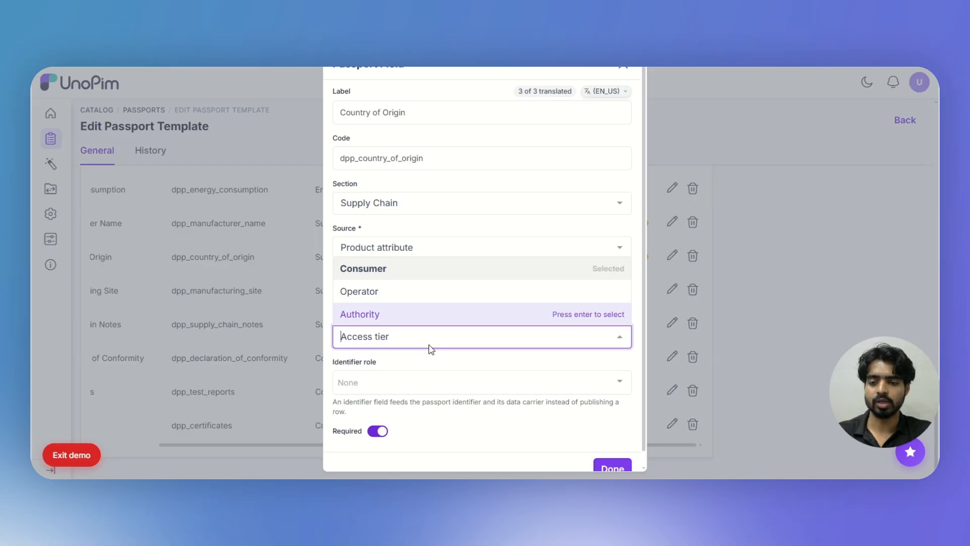
pyautogui.scroll(-1, 426, 353)
pyautogui.click(420, 362)
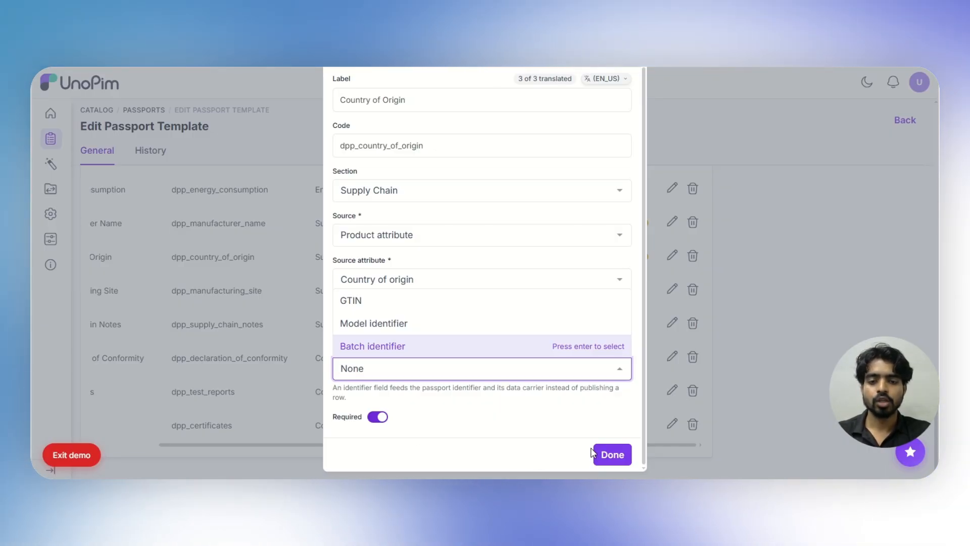
pyautogui.scroll(1, 544, 405)
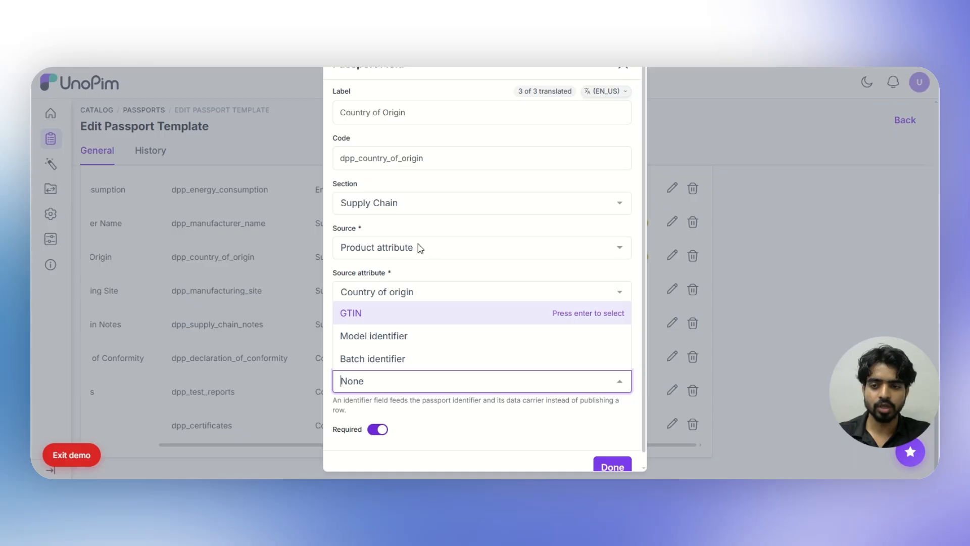
# - Set the Country of Origin field's source to Fixed value and enter Standard as the fixed value
pyautogui.click(419, 245)
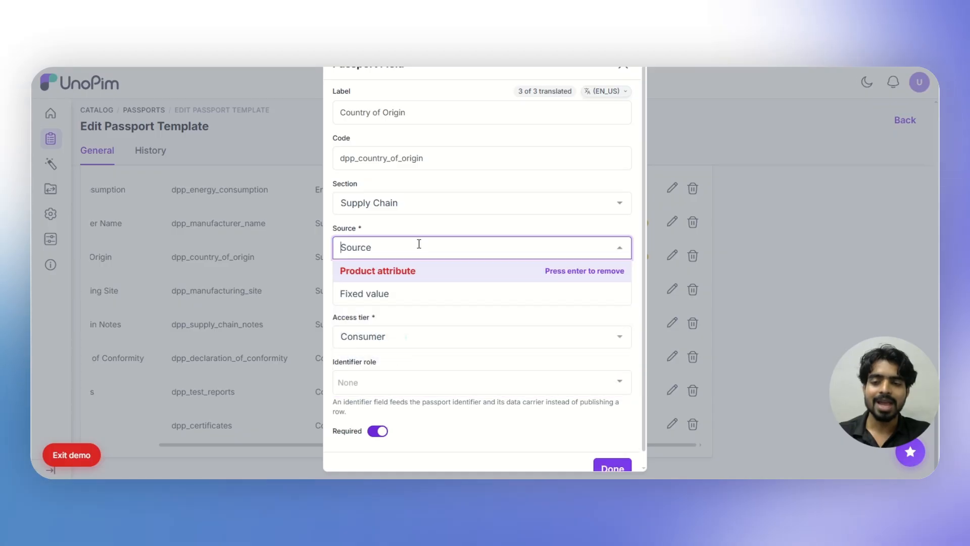
pyautogui.click(413, 299)
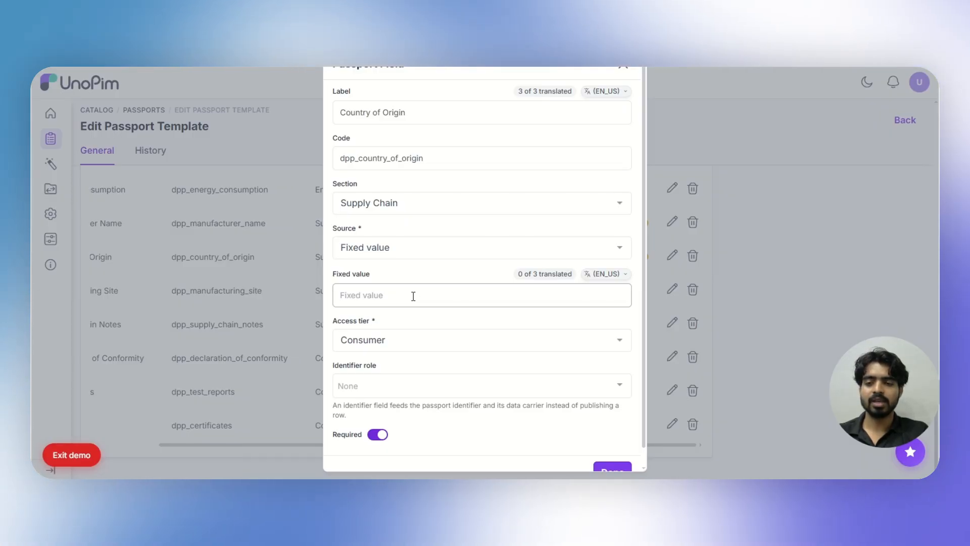
pyautogui.click(399, 297)
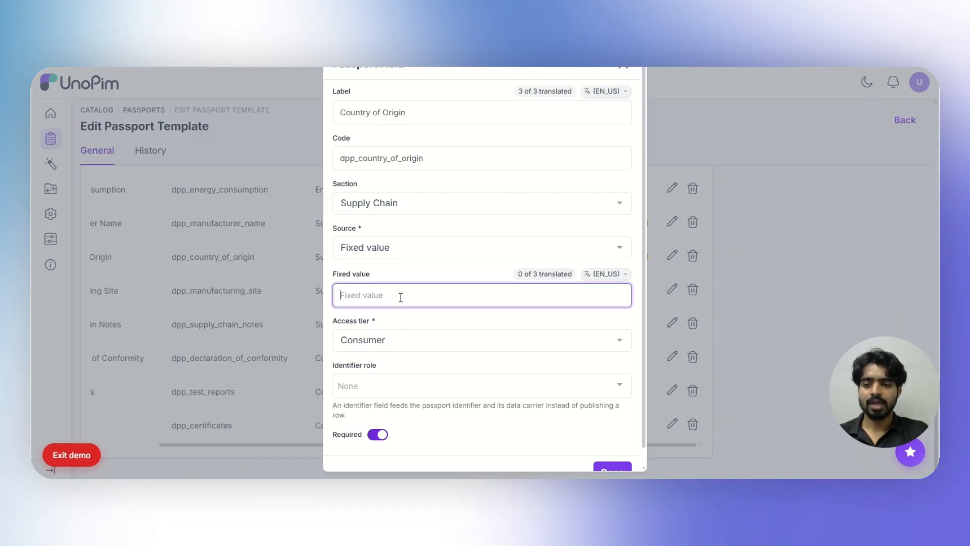
pyautogui.write('Standard')
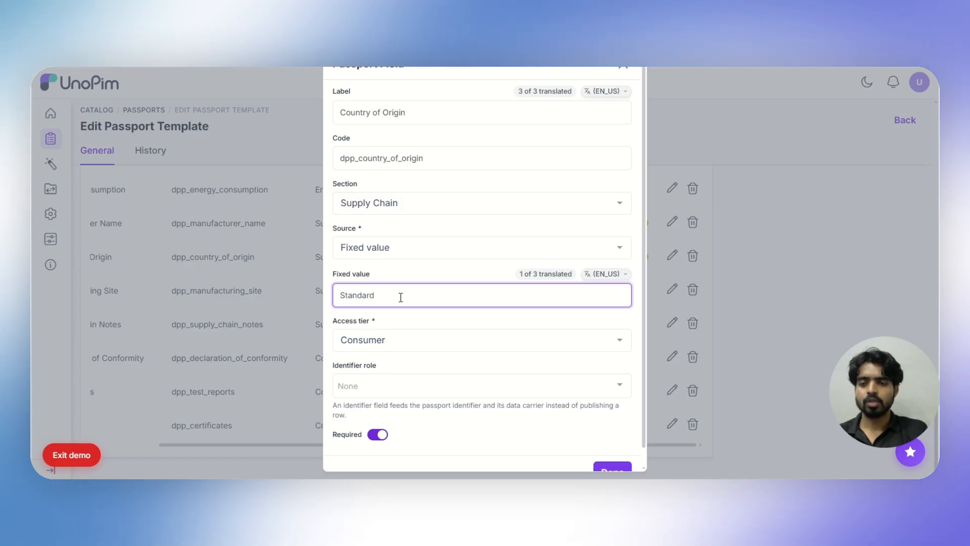
# - Set the Country of Origin field's source back to Product attribute and apply the field settings
pyautogui.click(417, 253)
pyautogui.click(418, 271)
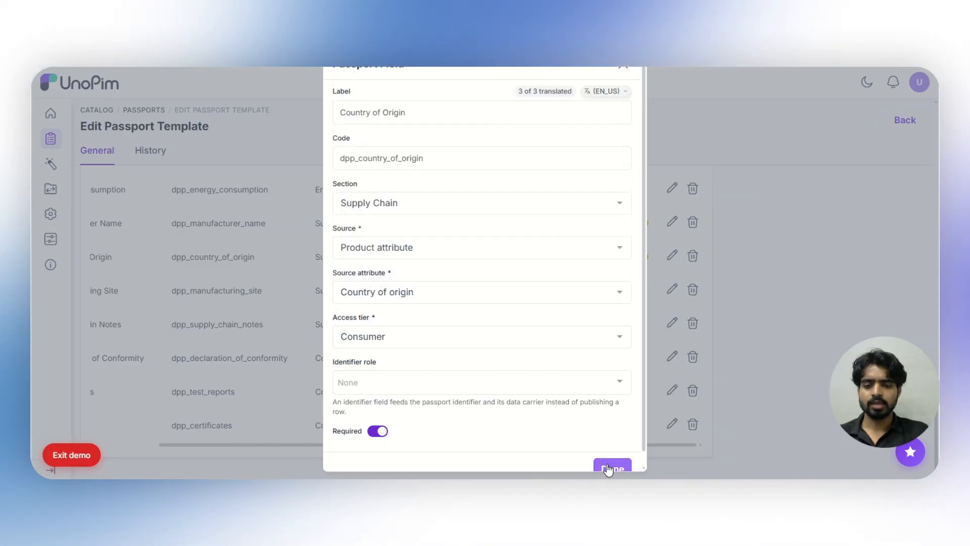
pyautogui.click(608, 468)
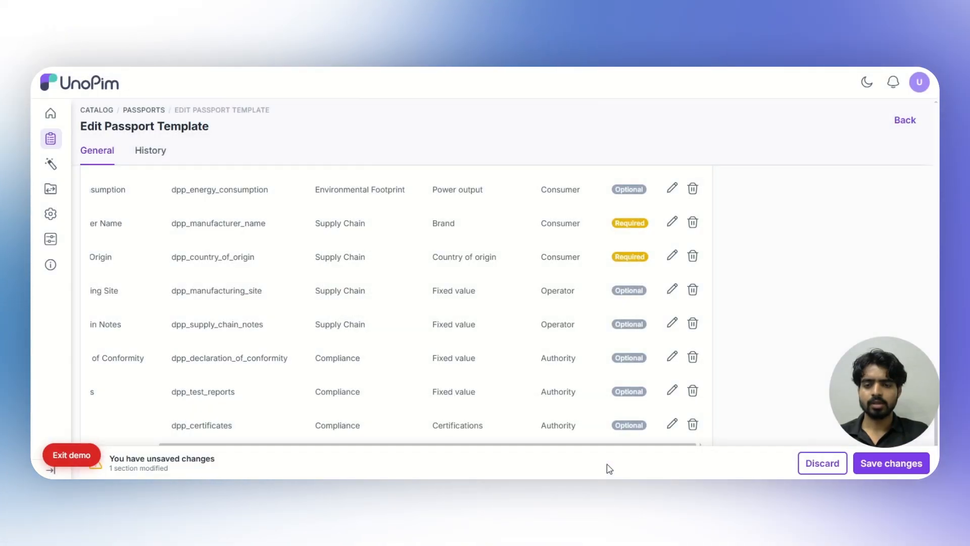
# - Try to move the Materials section above Identification in the template's section list
pyautogui.scroll(3, 596, 403)
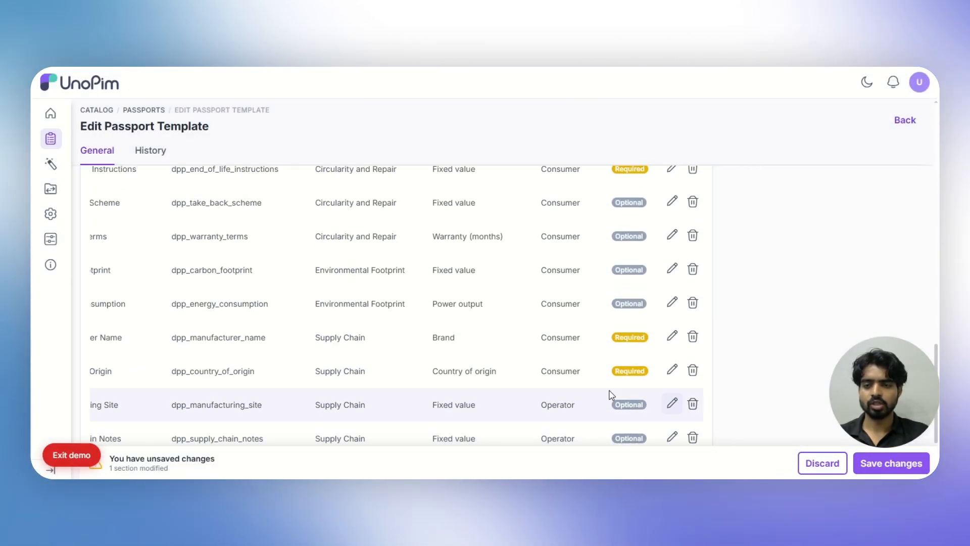
pyautogui.scroll(6, 556, 383)
pyautogui.scroll(10, 516, 374)
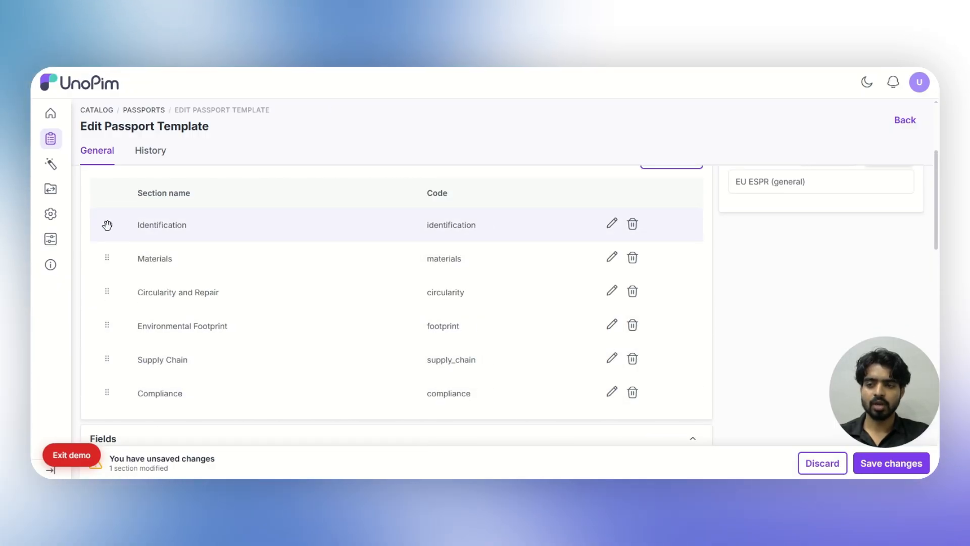
pyautogui.moveTo(107, 260); pyautogui.dragTo(117, 227)
pyautogui.scroll(-5, 455, 297)
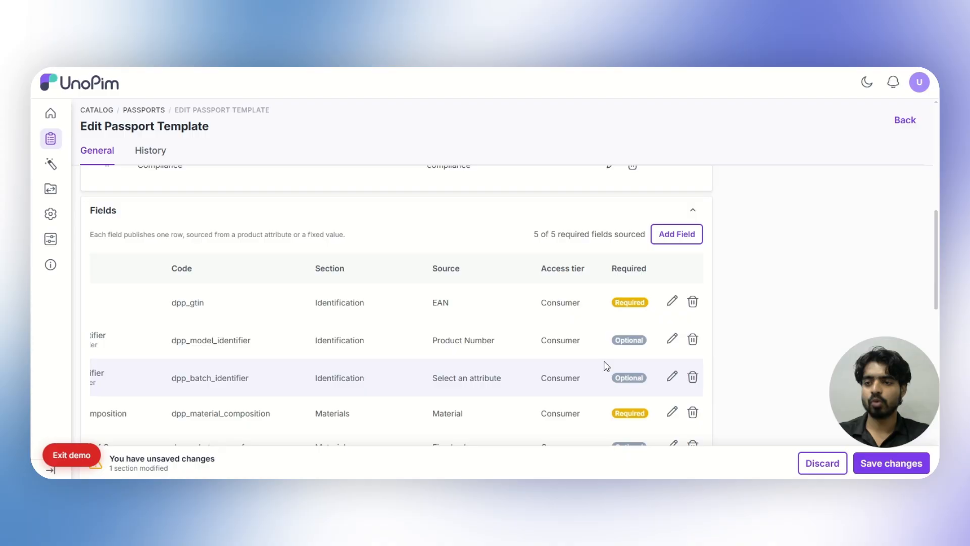
pyautogui.scroll(10, 371, 333)
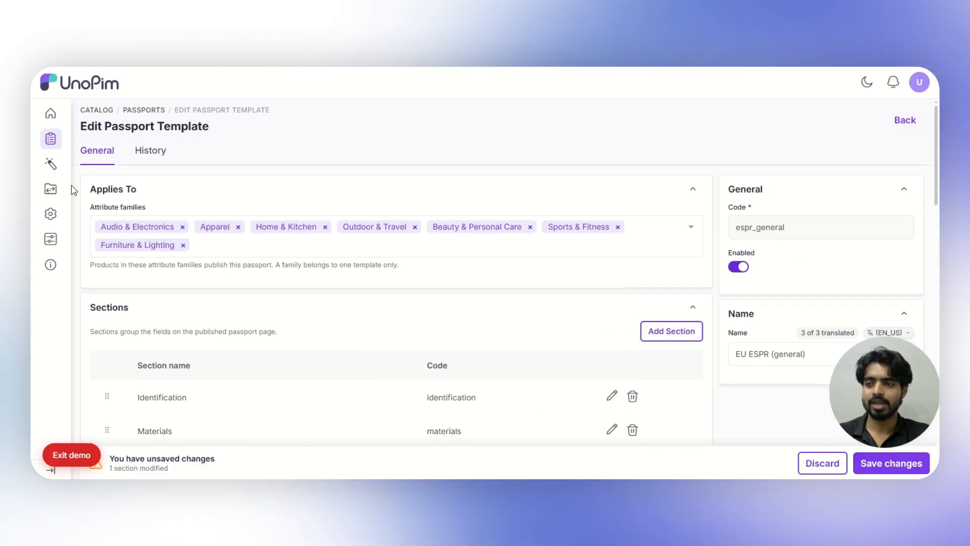
# - Leave the template without saving and open the halden-cable-tray product for editing from the product list
pyautogui.moveTo(50, 141)
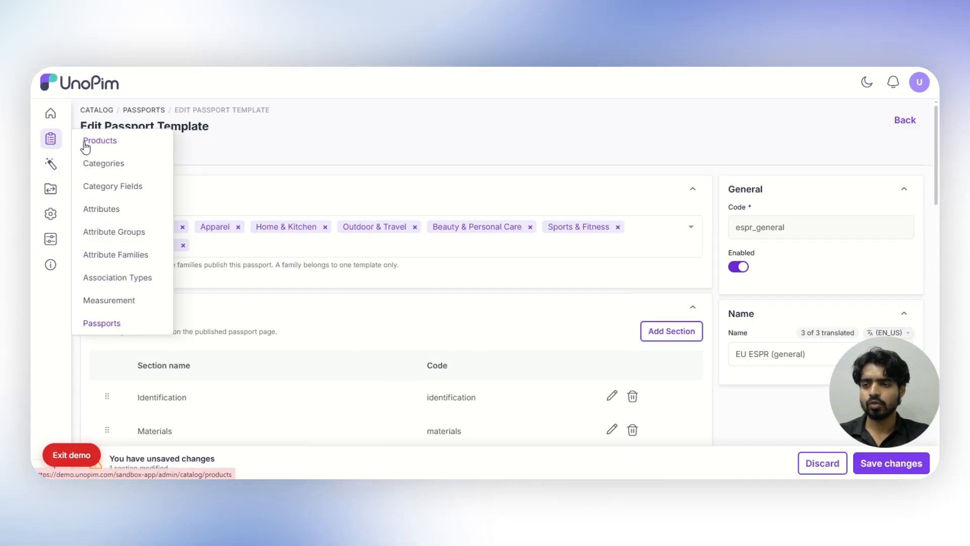
pyautogui.click(83, 144)
pyautogui.click(575, 301)
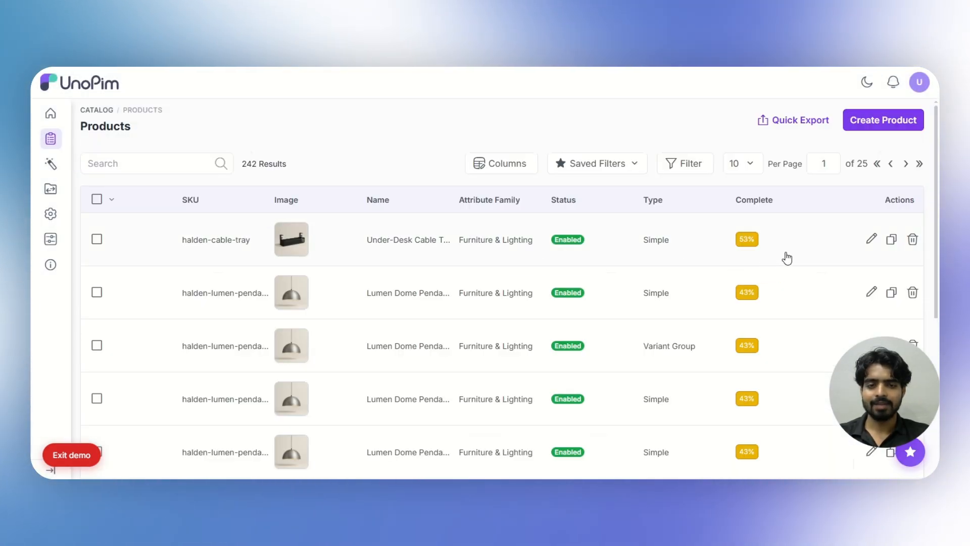
pyautogui.click(870, 239)
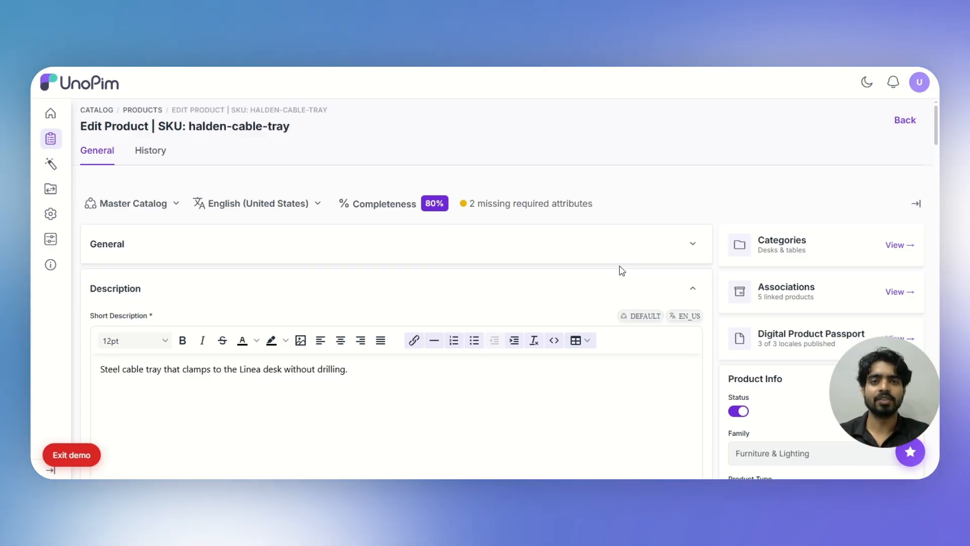
# - Review the product's attributes down to the Technical group, including the Material attribute required for the DPP
pyautogui.scroll(-10, 602, 311)
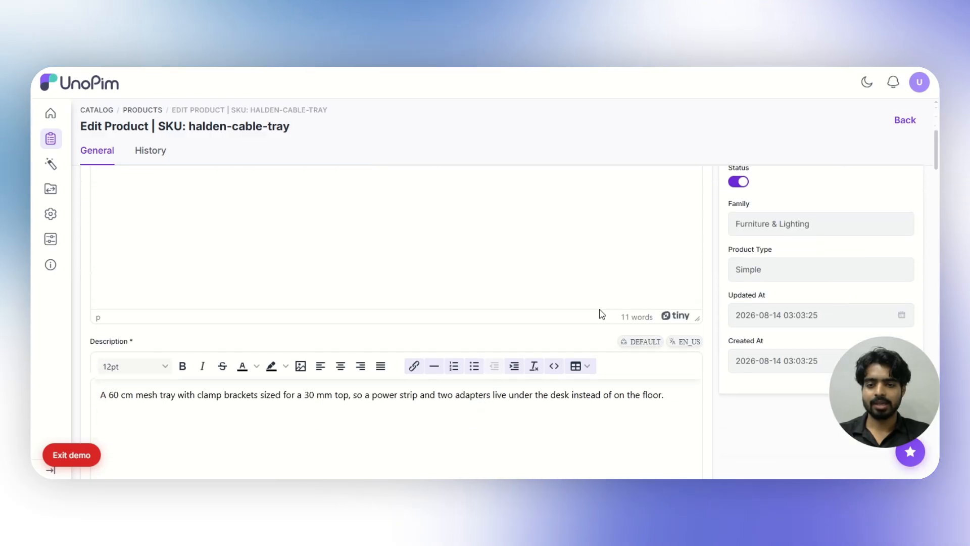
pyautogui.scroll(-15, 601, 313)
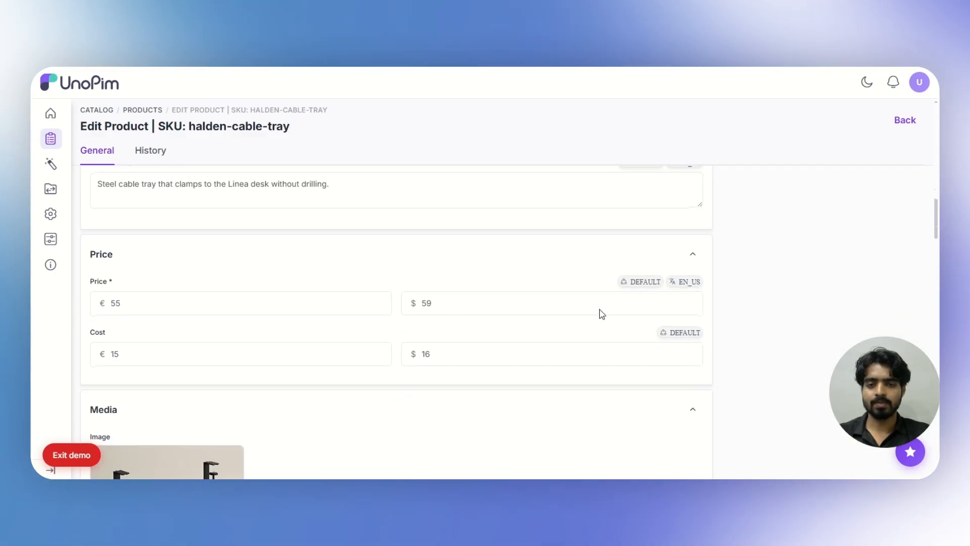
pyautogui.scroll(-10, 601, 313)
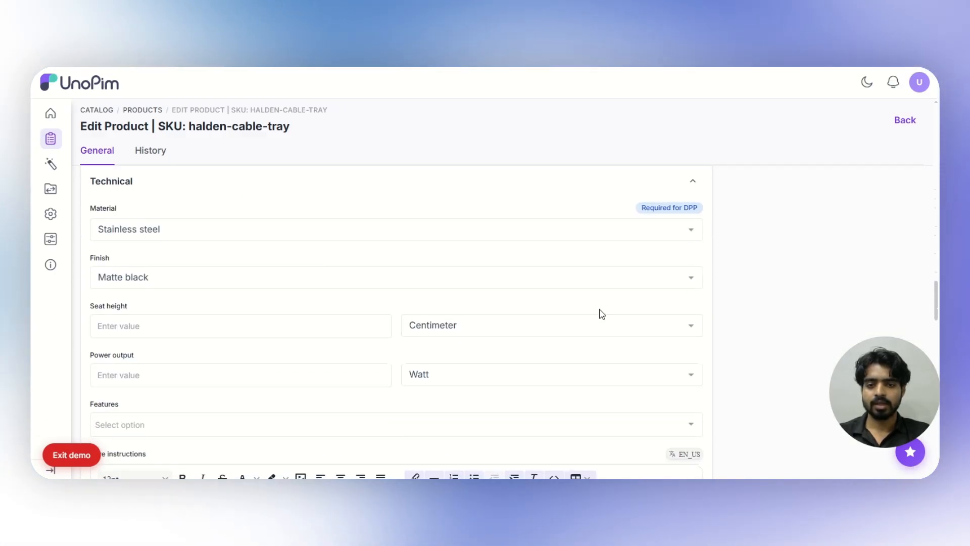
pyautogui.scroll(1, 411, 271)
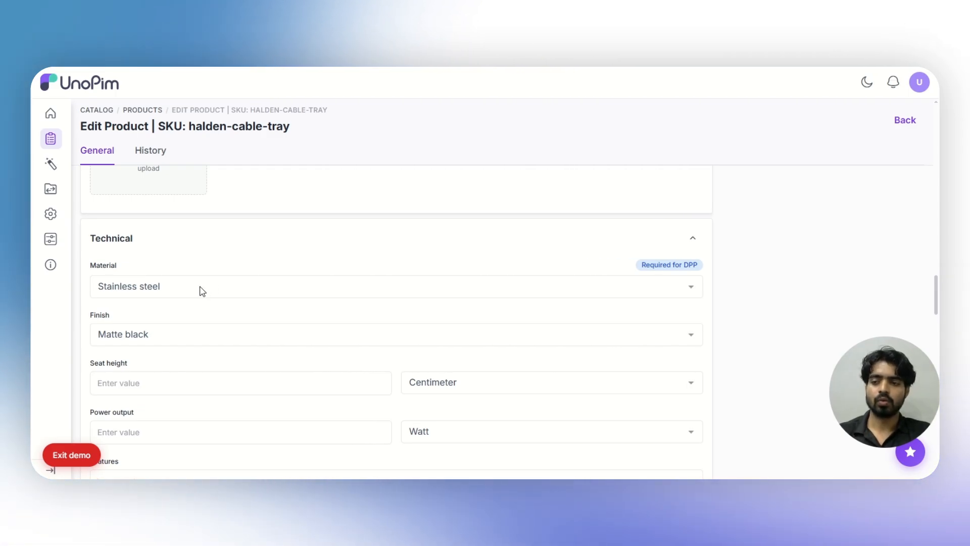
# - Open the halden-cable-tray product's Digital Product Passport and preview its de_DE version
pyautogui.scroll(-3, 283, 291)
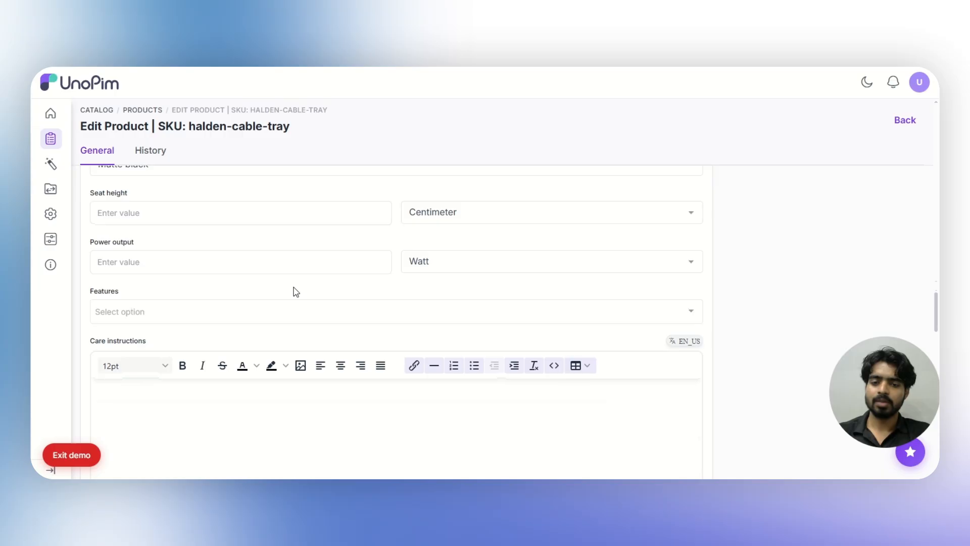
pyautogui.scroll(-5, 296, 292)
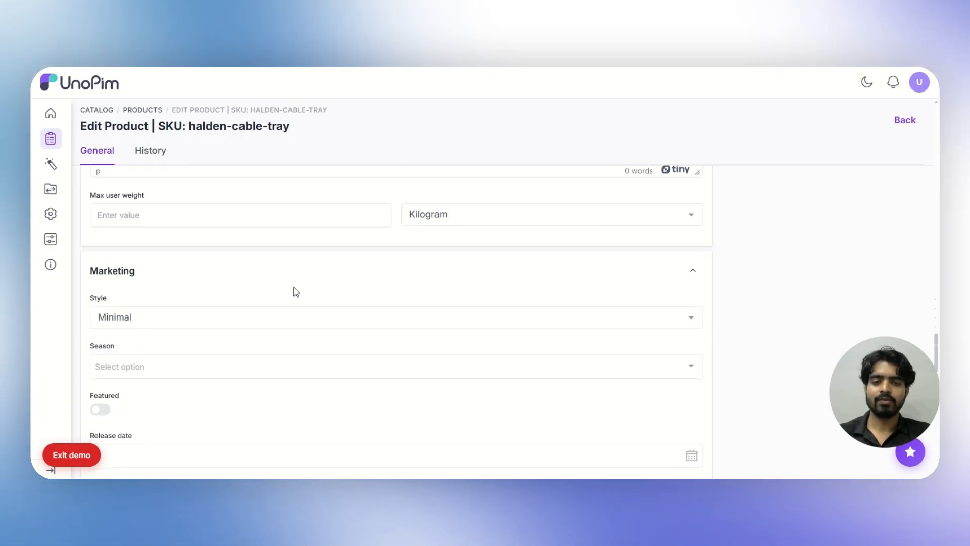
pyautogui.scroll(12, 297, 292)
pyautogui.scroll(8, 296, 292)
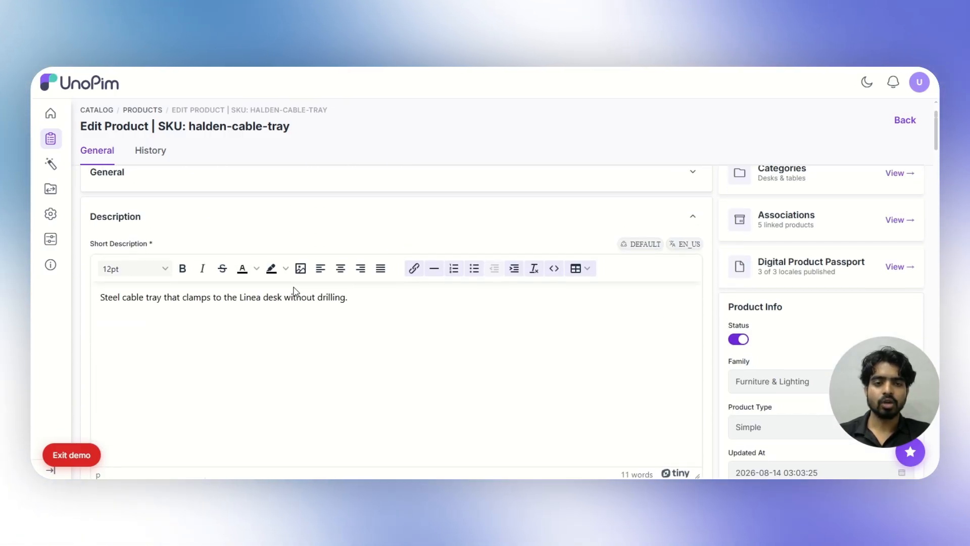
pyautogui.scroll(1, 296, 292)
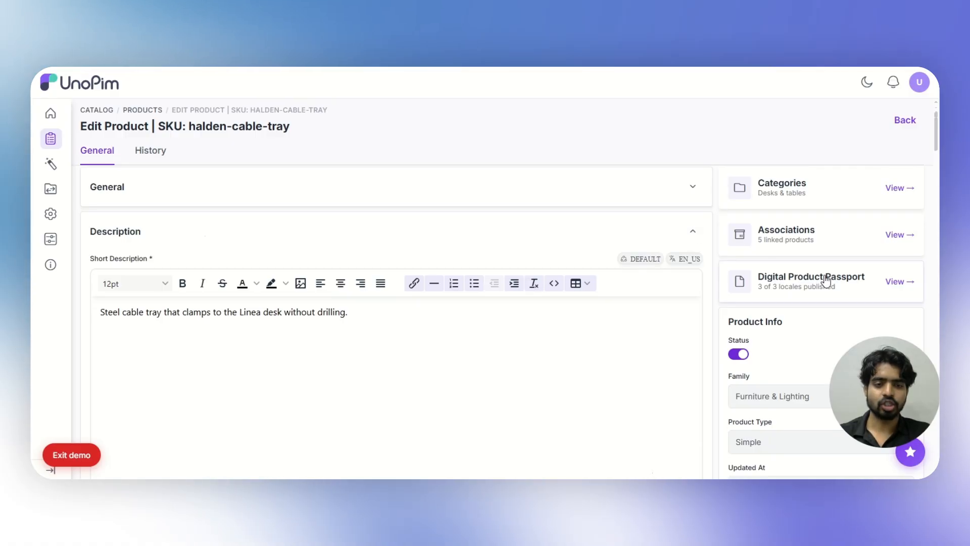
pyautogui.click(895, 284)
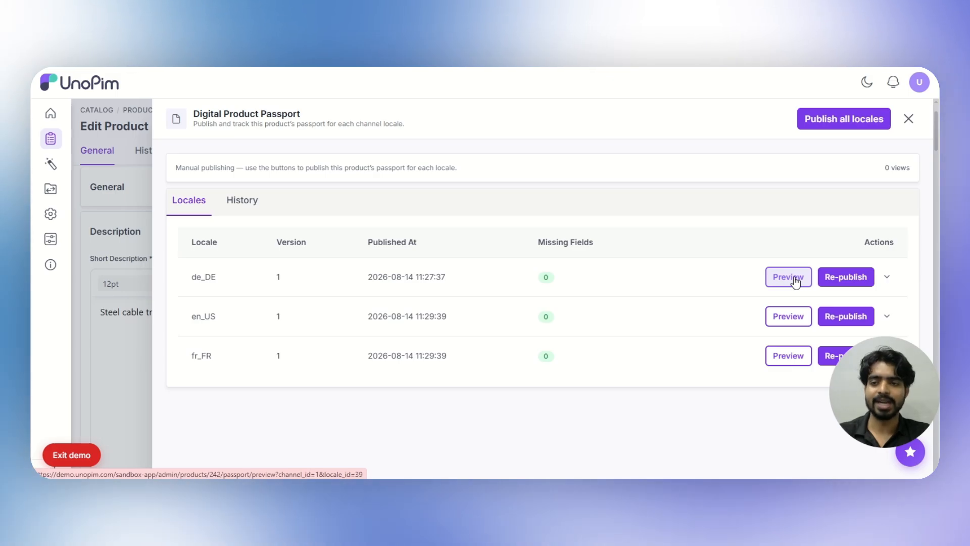
pyautogui.click(796, 280)
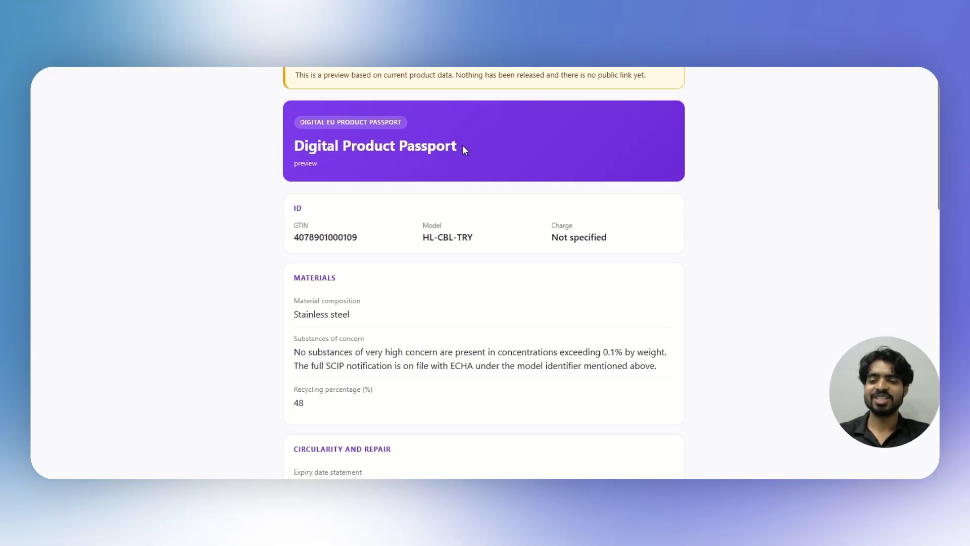
# - Examine the passport preview's sections from ID and Materials through Circularity and Repair to Environmental Footprint and Supply Chain
pyautogui.doubleClick(298, 208)
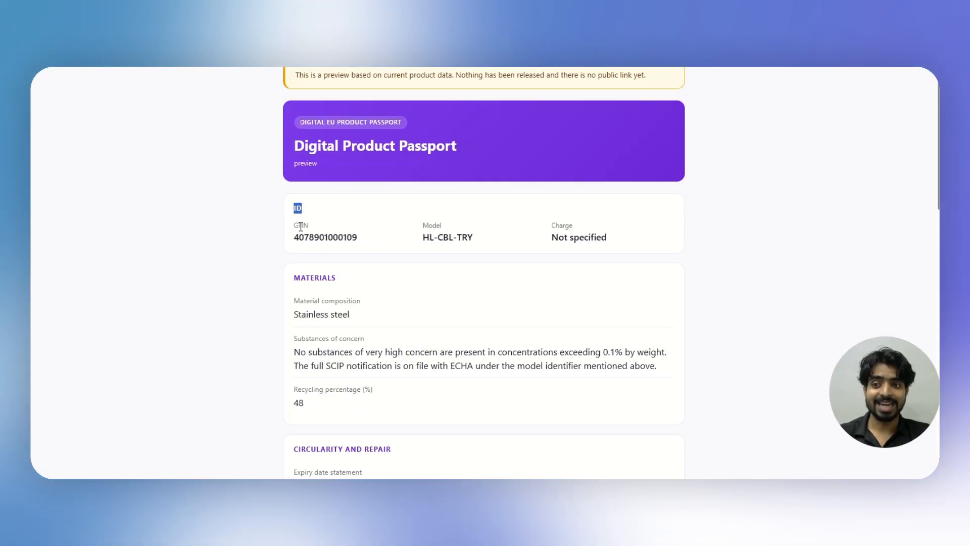
pyautogui.doubleClick(299, 226)
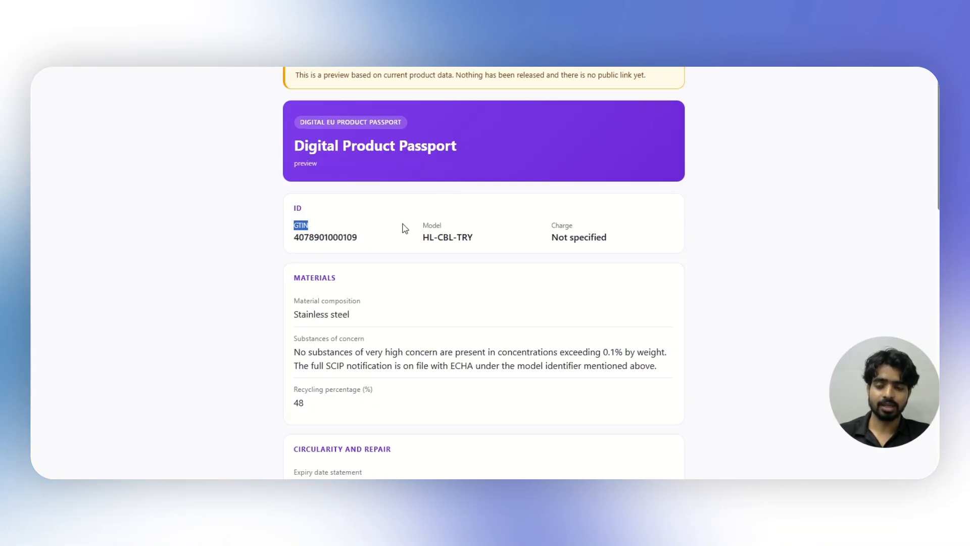
pyautogui.doubleClick(432, 226)
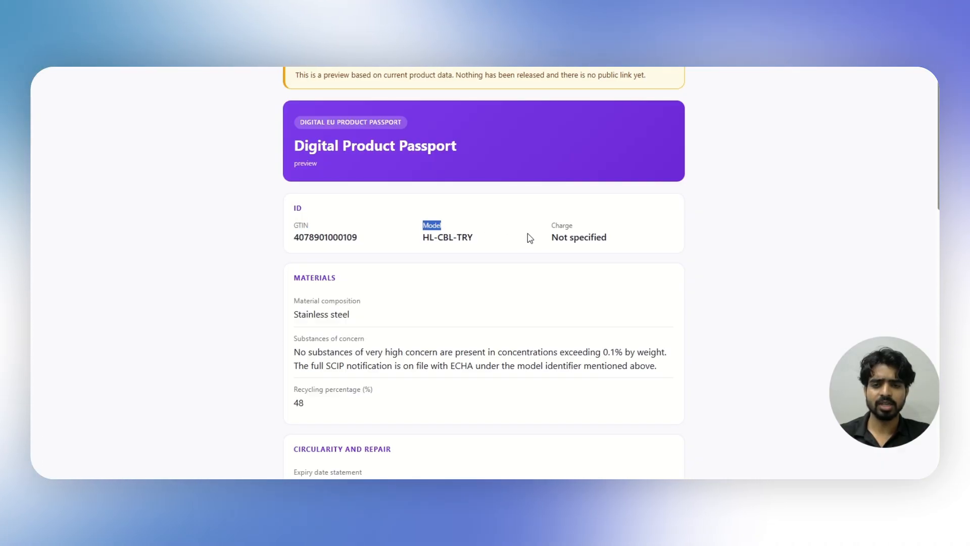
pyautogui.moveTo(552, 225); pyautogui.dragTo(565, 237)
pyautogui.scroll(-1, 429, 279)
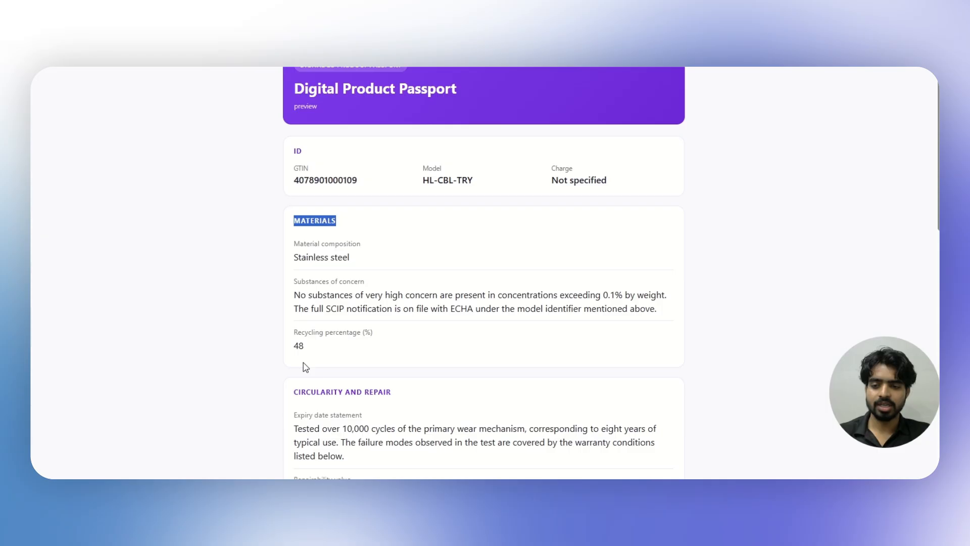
pyautogui.scroll(-5, 385, 406)
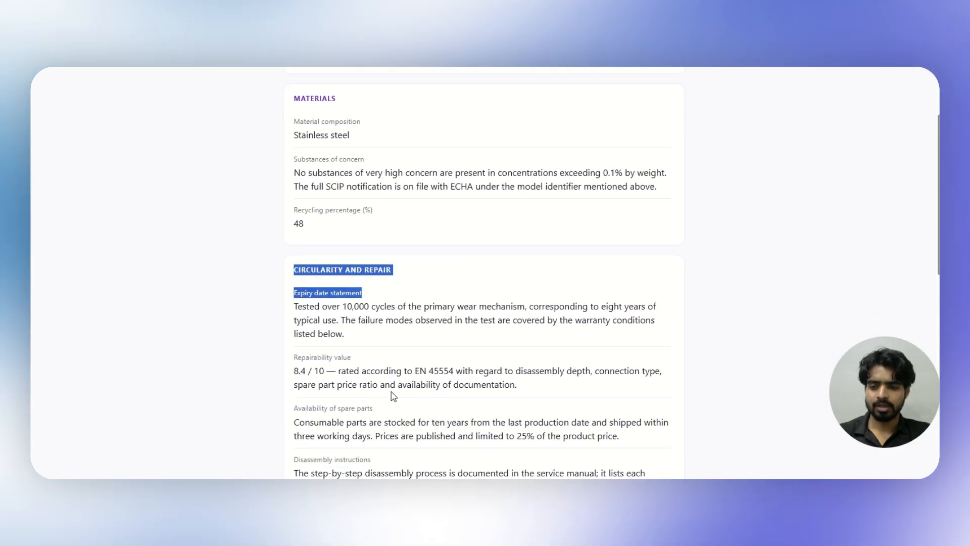
pyautogui.scroll(-4, 393, 396)
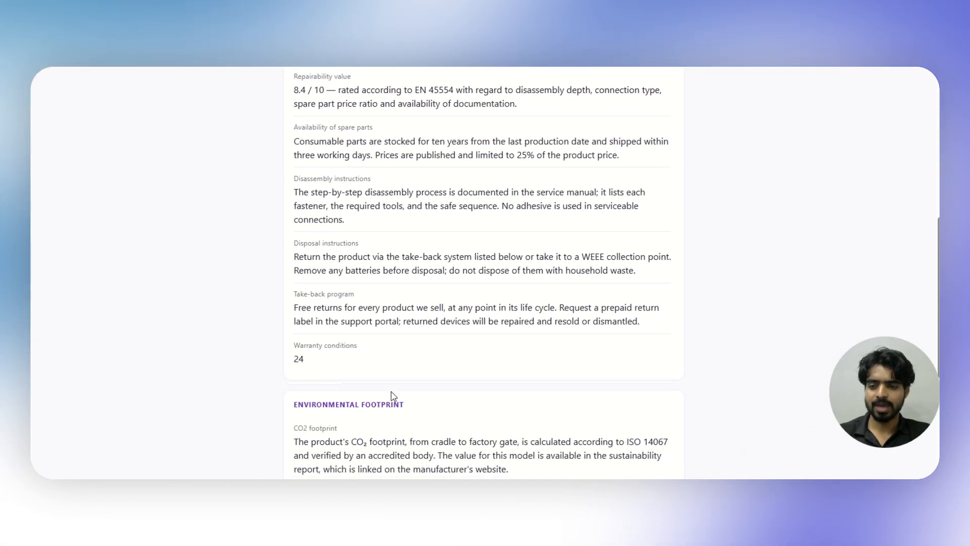
pyautogui.scroll(-1, 361, 325)
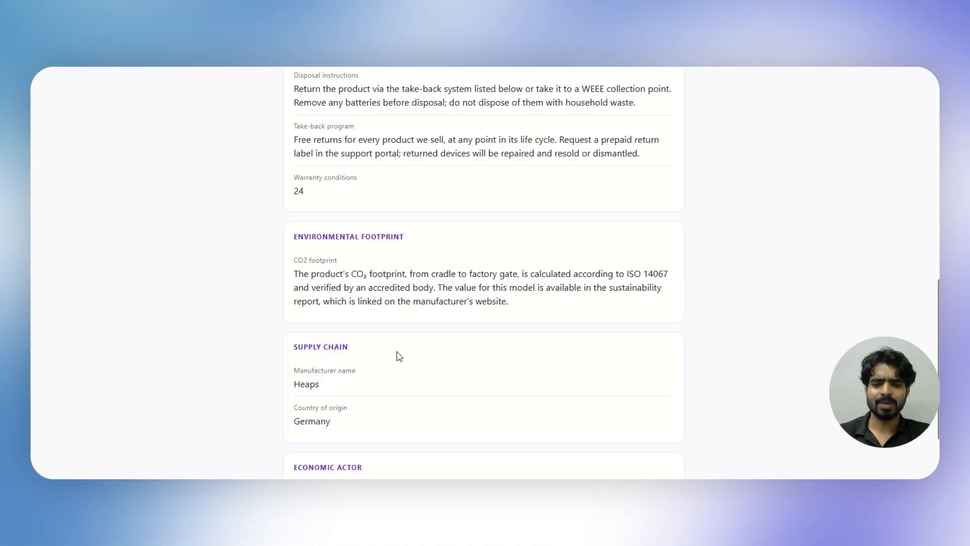
pyautogui.scroll(3, 399, 356)
pyautogui.scroll(4, 399, 354)
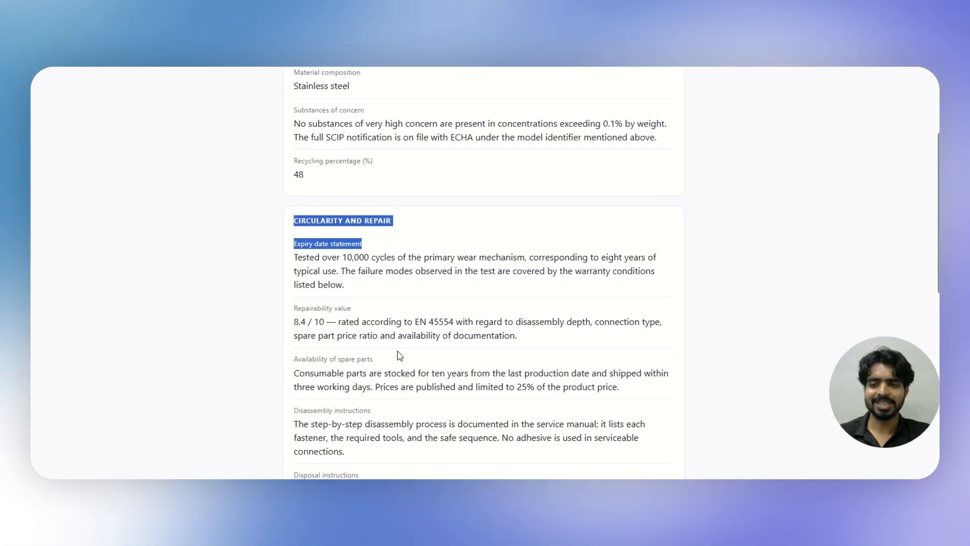
# - Check the preview's Expiry date statement and Manufacturer name, and close the preview and the product's passport panel
pyautogui.click(351, 303)
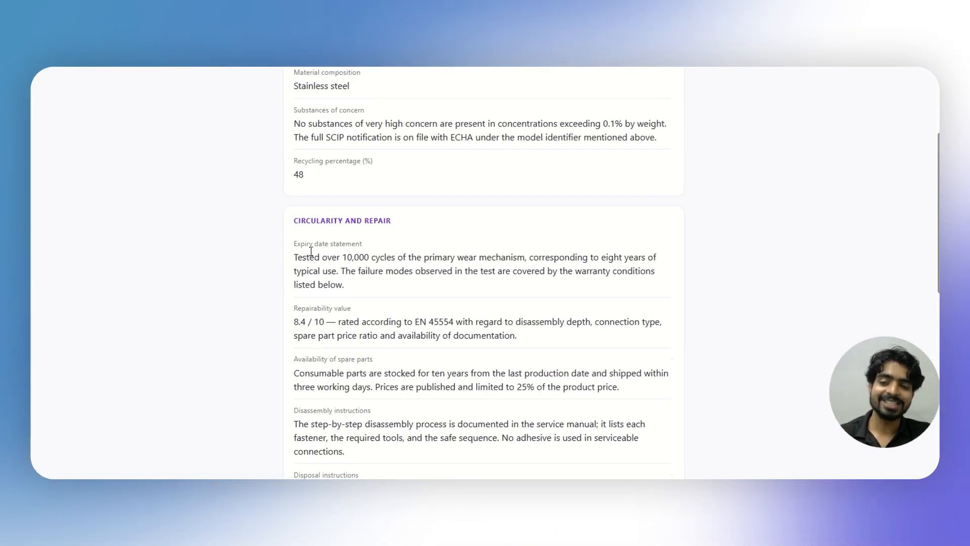
pyautogui.moveTo(297, 244); pyautogui.dragTo(328, 258)
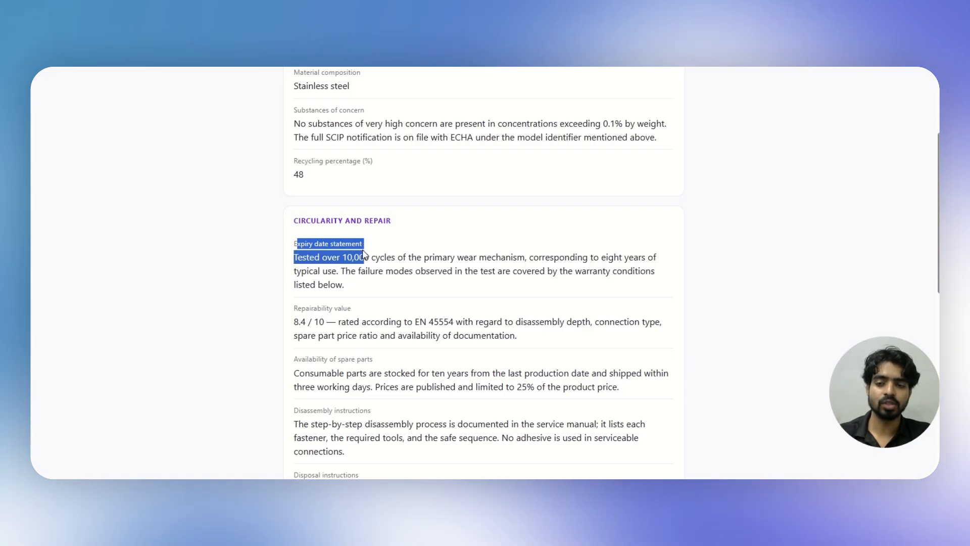
pyautogui.click(384, 249)
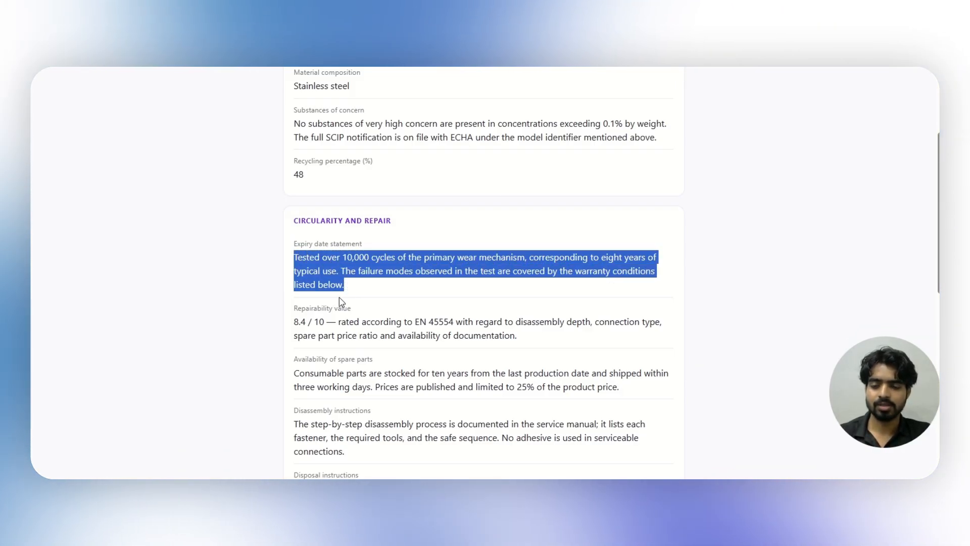
pyautogui.scroll(-7, 348, 319)
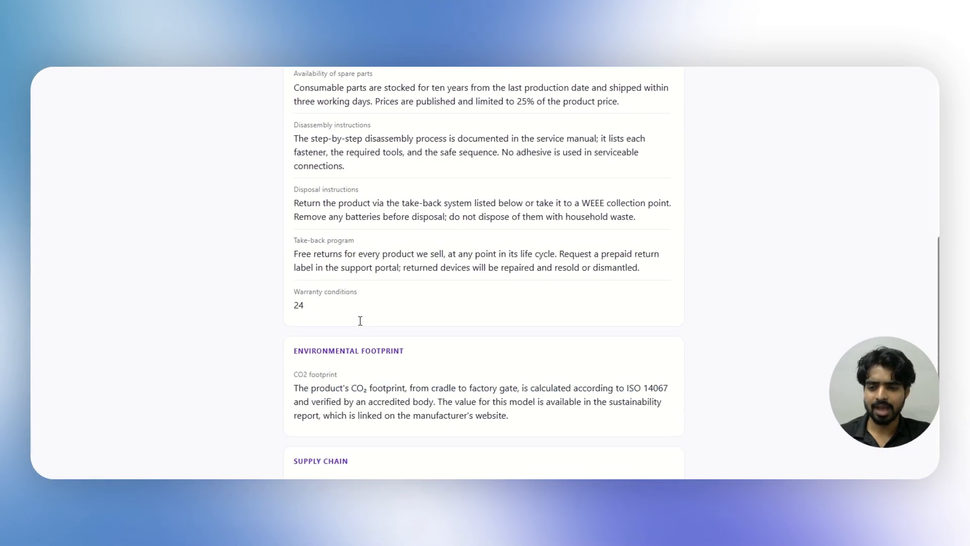
pyautogui.scroll(-1, 360, 320)
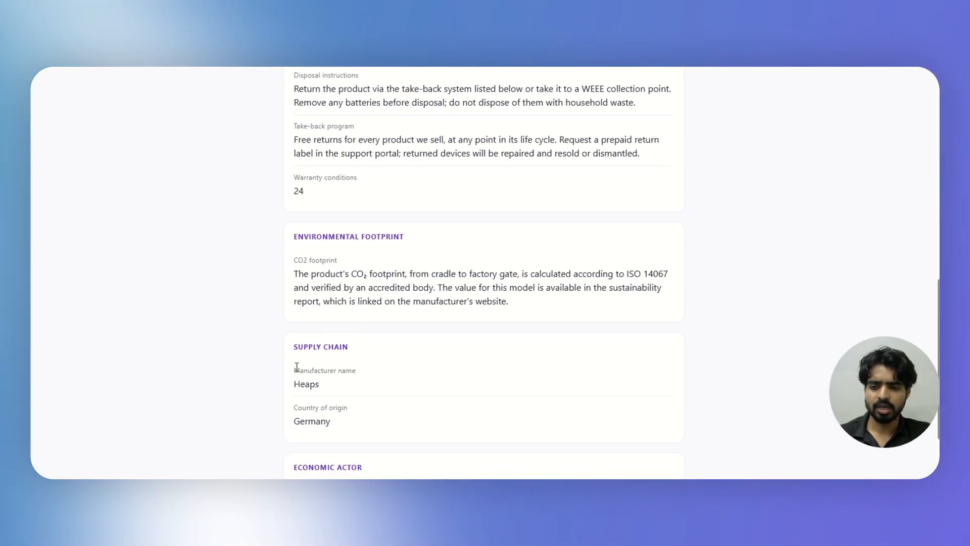
pyautogui.click(336, 387)
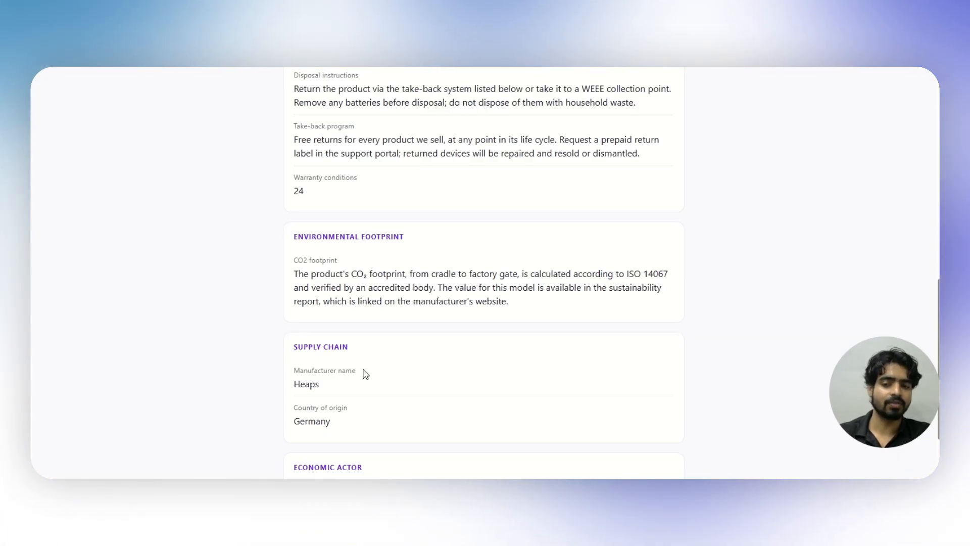
pyautogui.moveTo(316, 394); pyautogui.dragTo(292, 396)
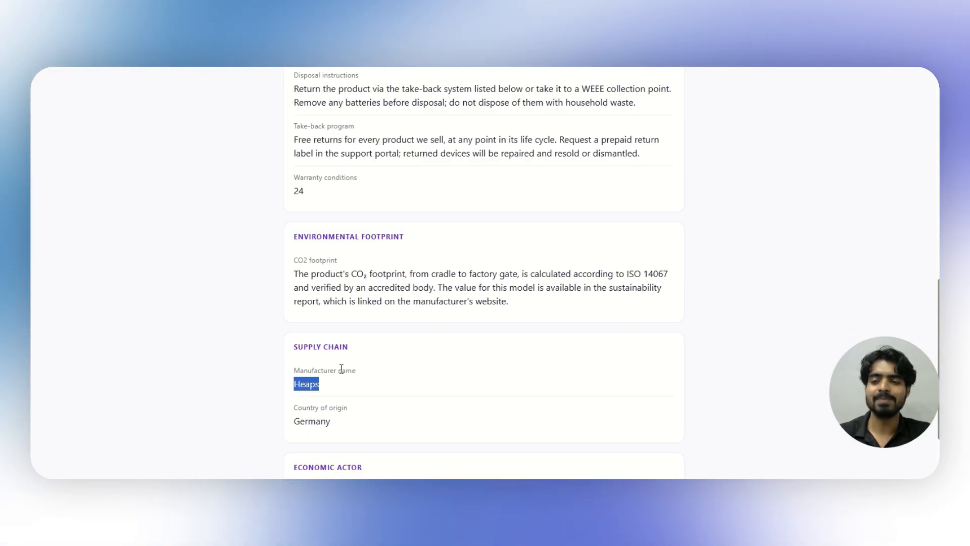
pyautogui.scroll(15, 342, 369)
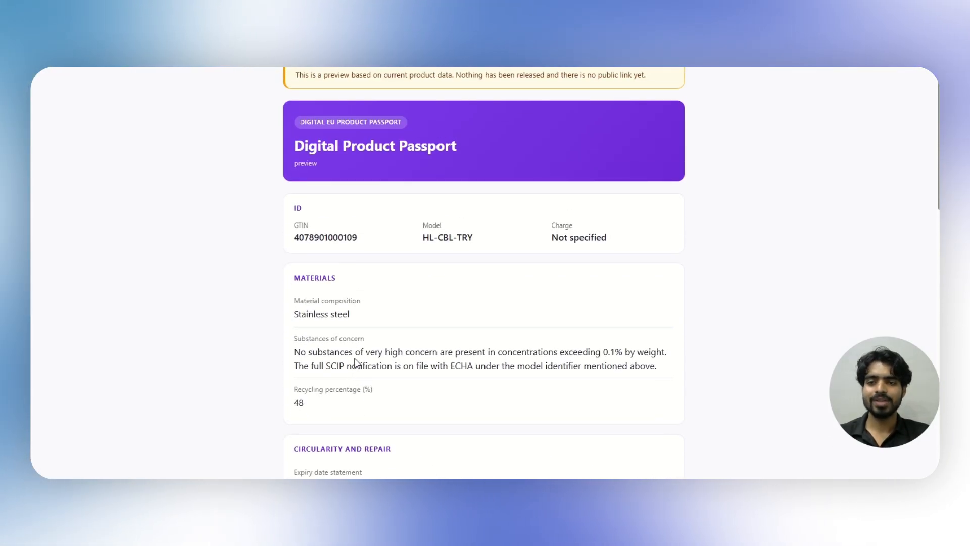
pyautogui.click(174, 26)
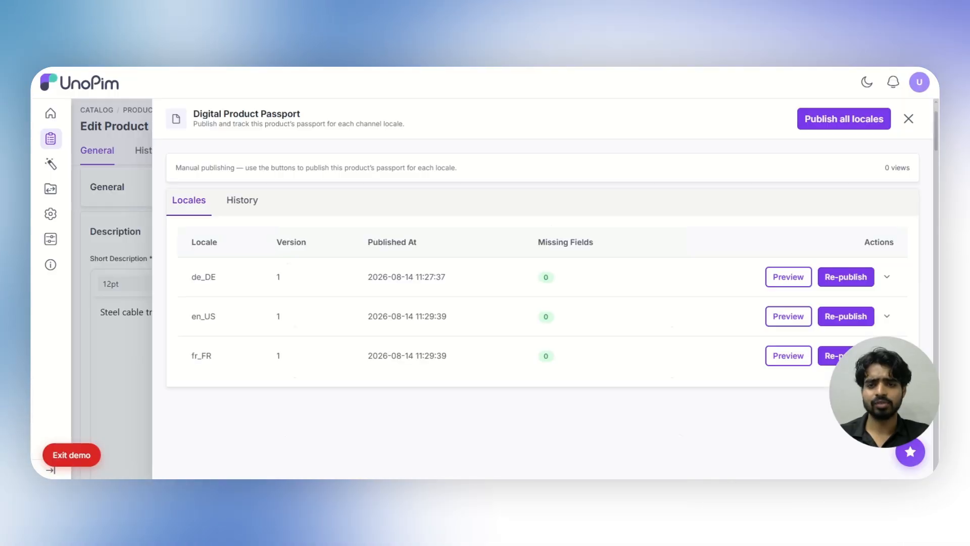
pyautogui.click(845, 279)
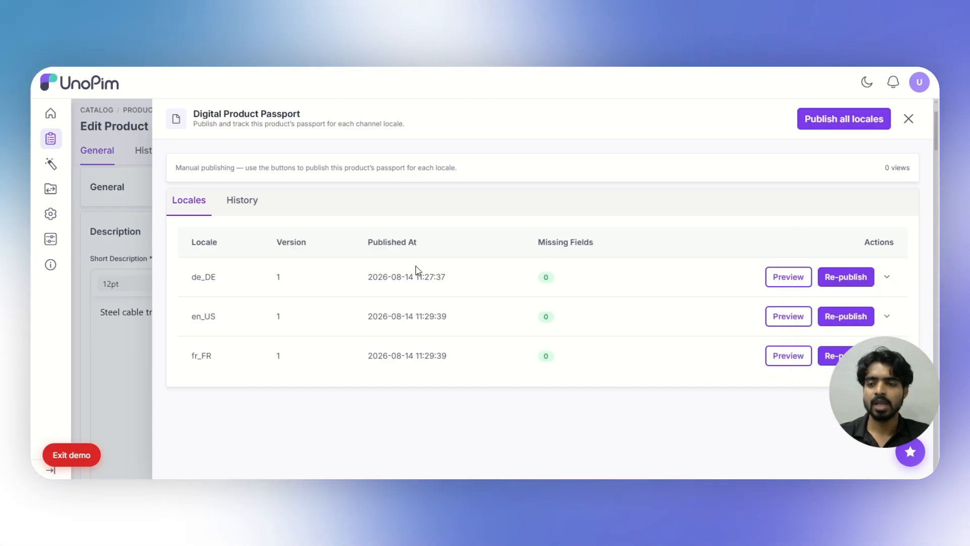
pyautogui.click(117, 379)
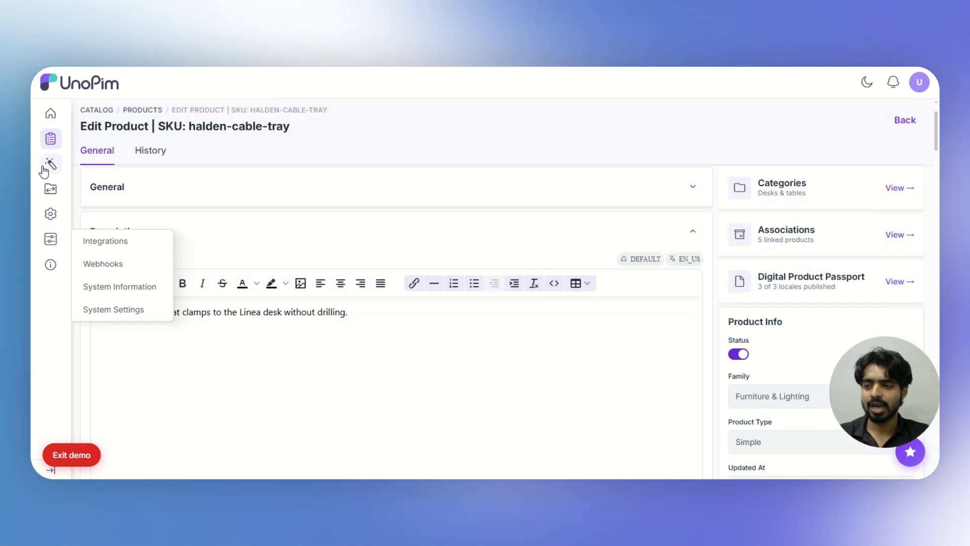
# - Open the catalog's passport list, view the version history of the halden-cable-tray passport, and return to the list
pyautogui.moveTo(46, 144)
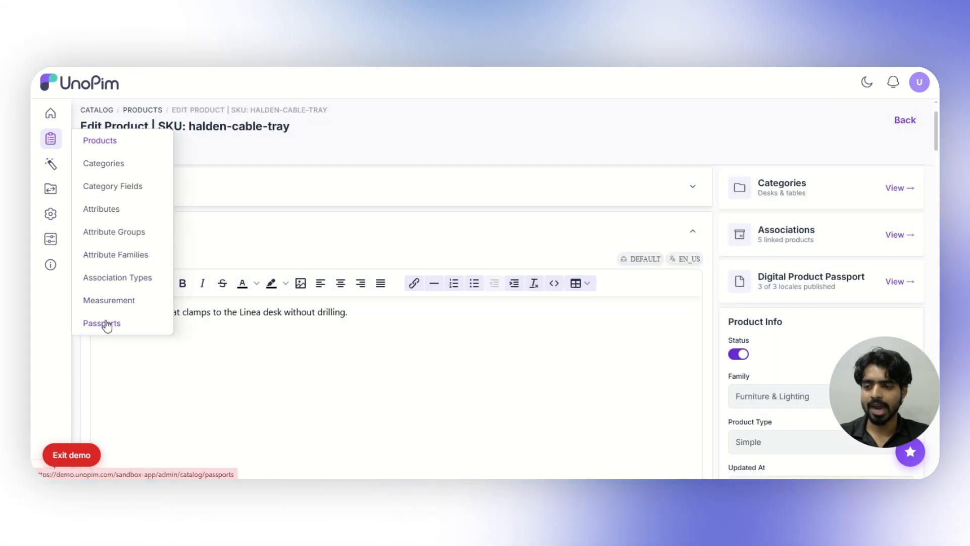
pyautogui.click(104, 323)
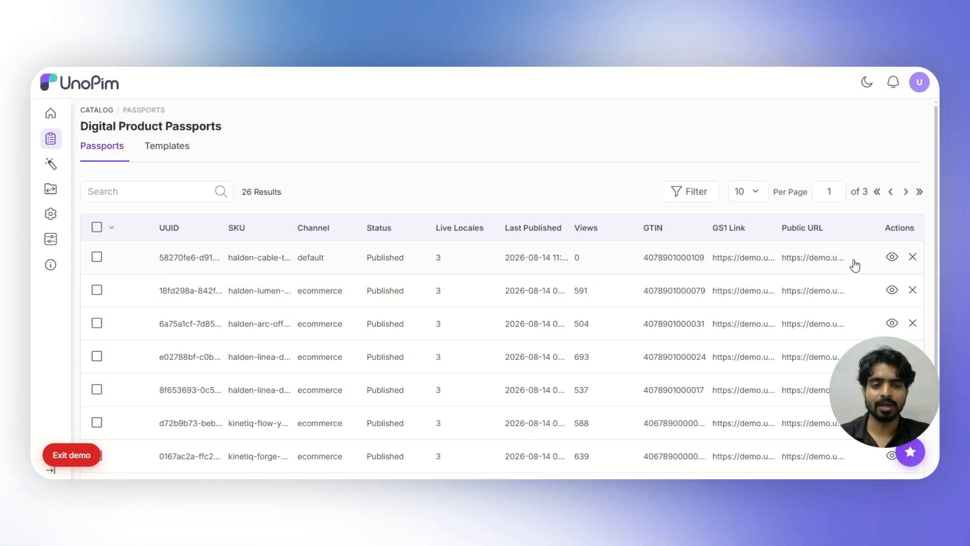
pyautogui.click(892, 257)
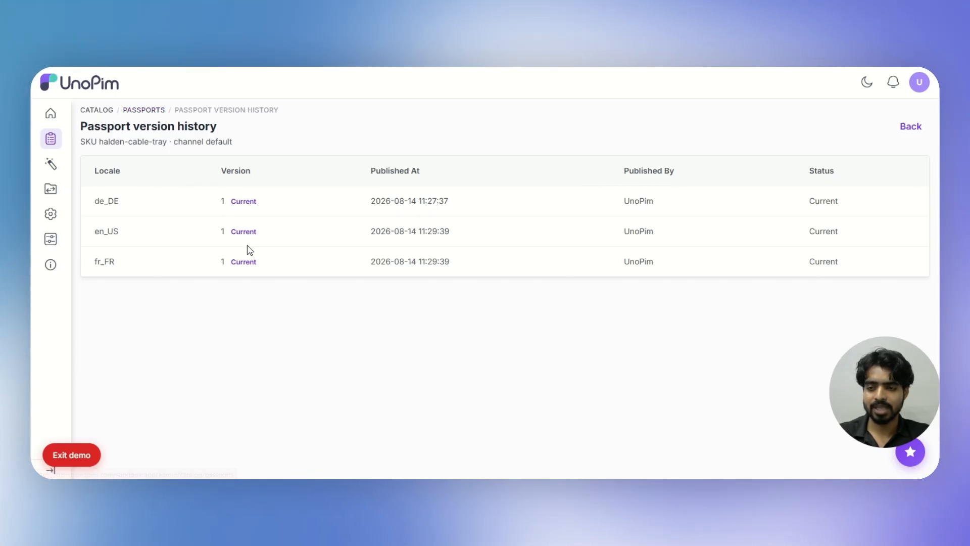
pyautogui.hotkey('alt', 'Left')
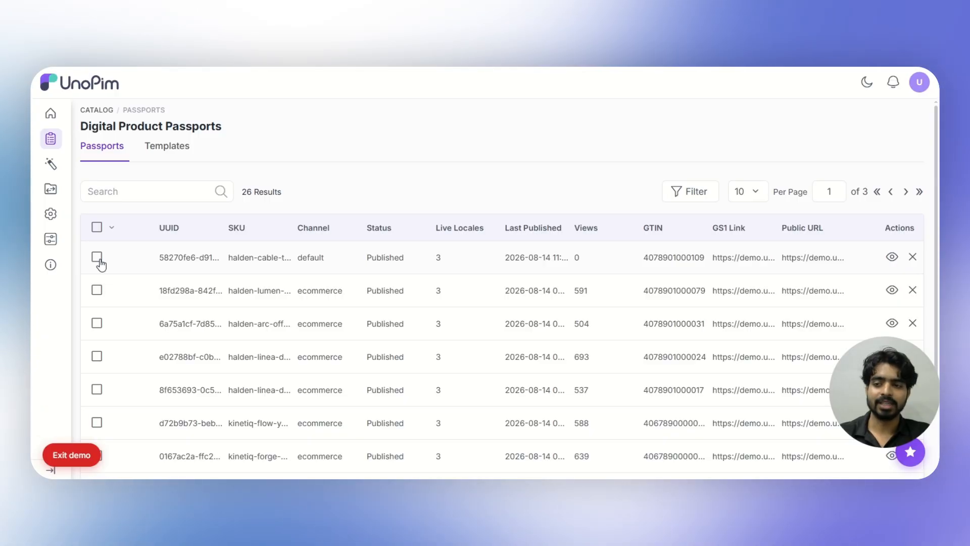
# - Withdraw the halden-cable-tray passport with the bulk action and agree to the confirmation
pyautogui.click(100, 261)
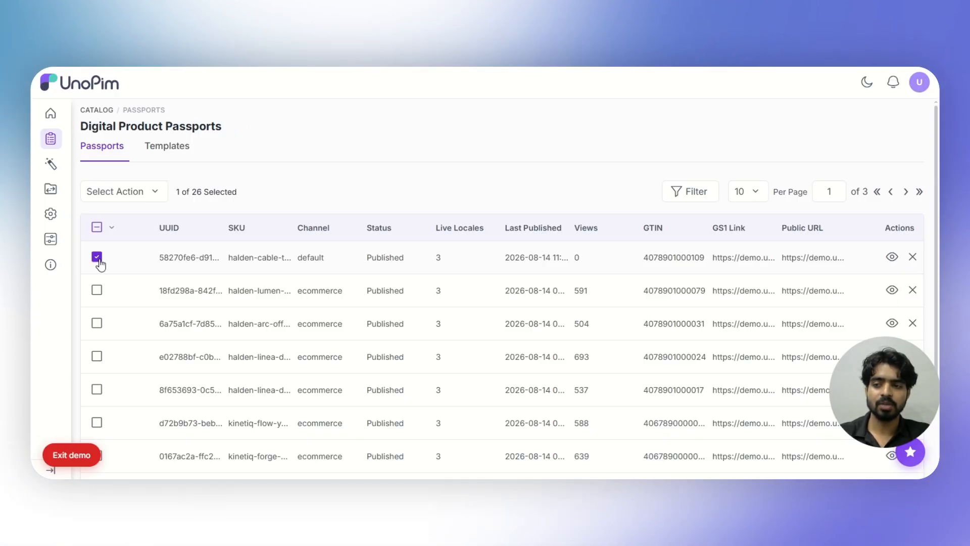
pyautogui.click(128, 196)
pyautogui.moveTo(130, 232)
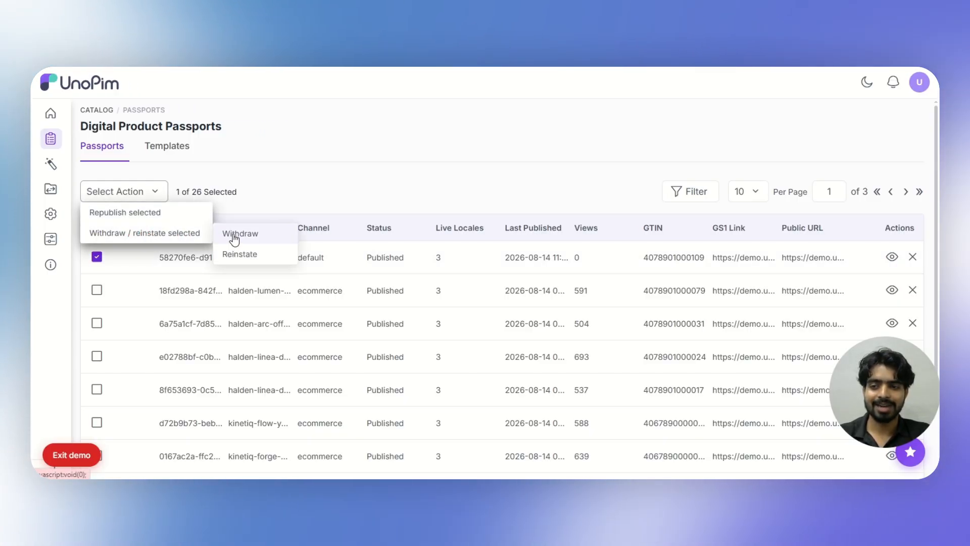
pyautogui.click(234, 234)
pyautogui.click(569, 286)
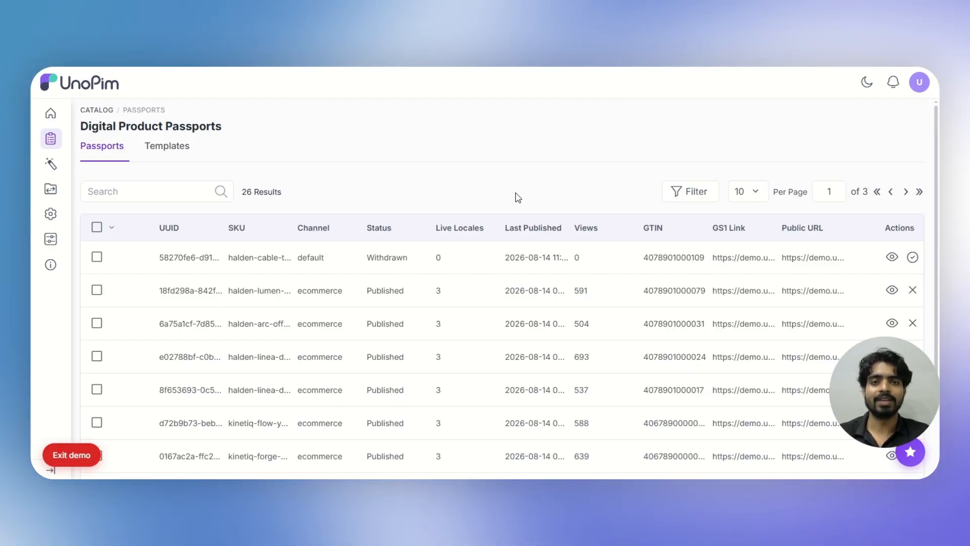
# - Reinstate the withdrawn halden-cable-tray passport with the bulk action and agree to the confirmation
pyautogui.click(97, 256)
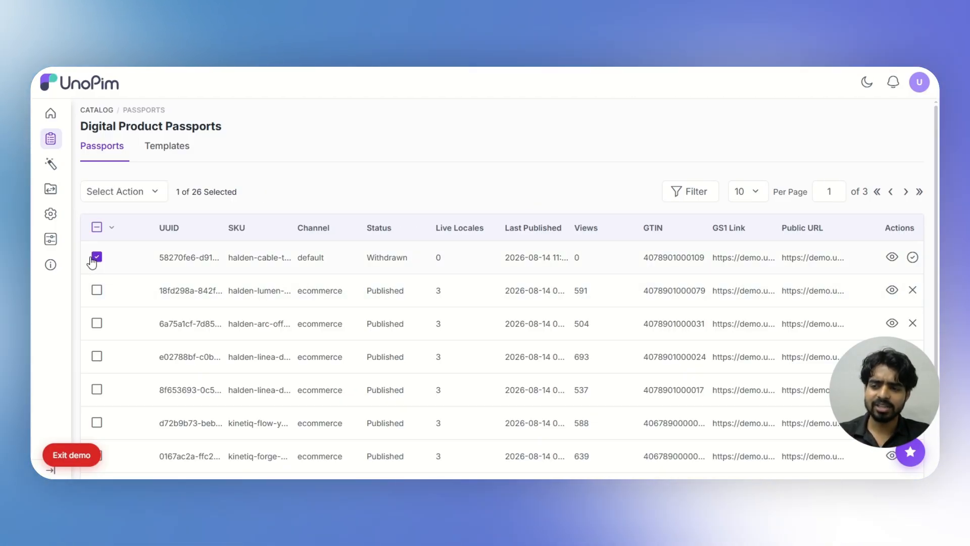
pyautogui.click(147, 191)
pyautogui.moveTo(143, 233)
pyautogui.click(242, 235)
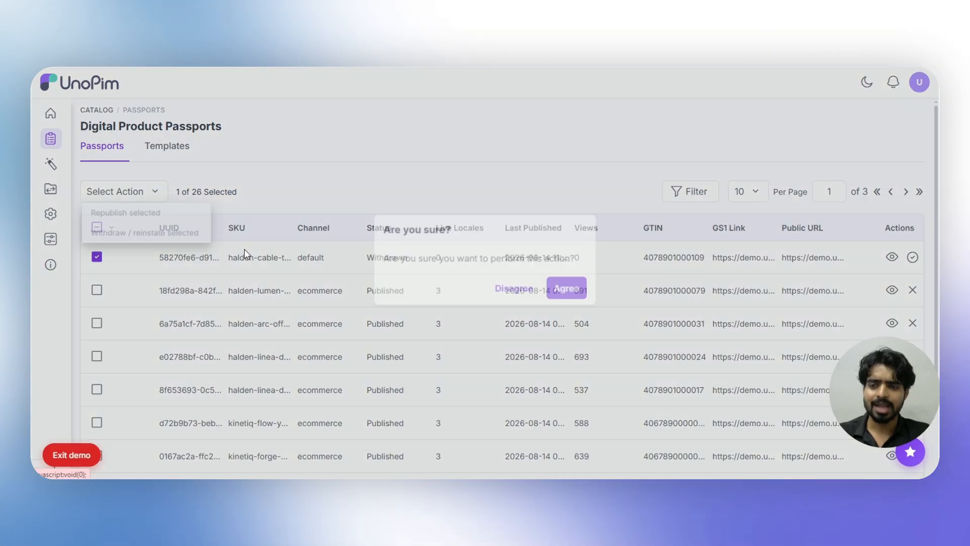
pyautogui.click(572, 288)
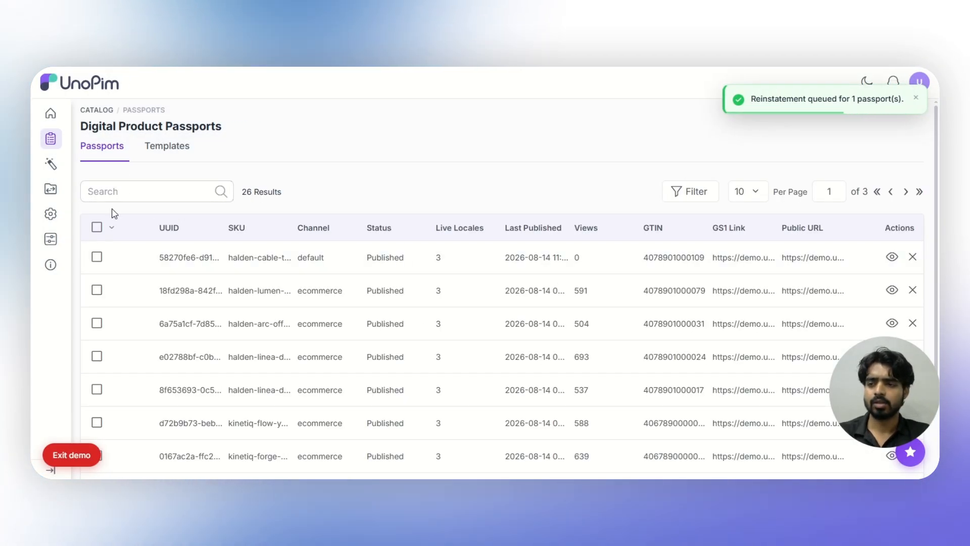
# - Republish the halden-cable-tray passport with the bulk action and agree to the confirmation
pyautogui.click(96, 256)
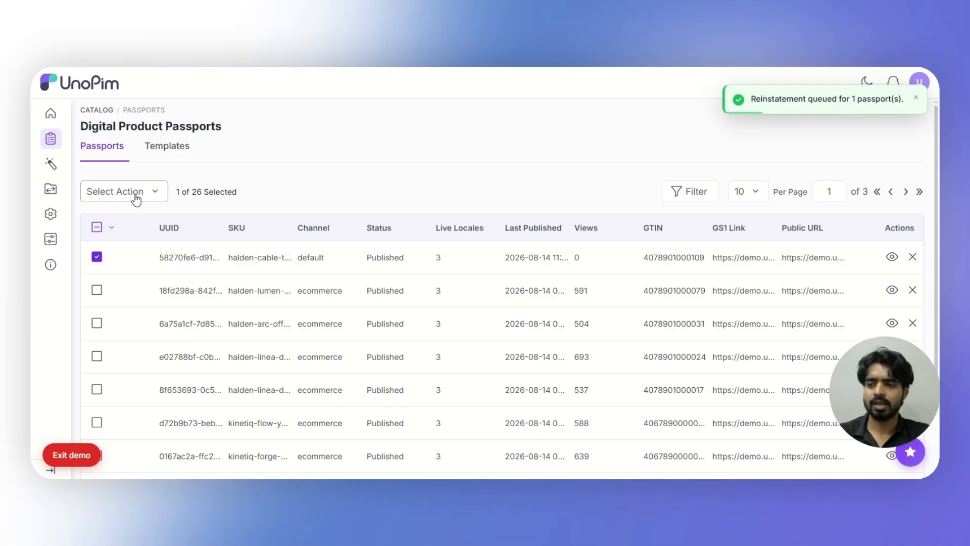
pyautogui.click(136, 192)
pyautogui.click(138, 211)
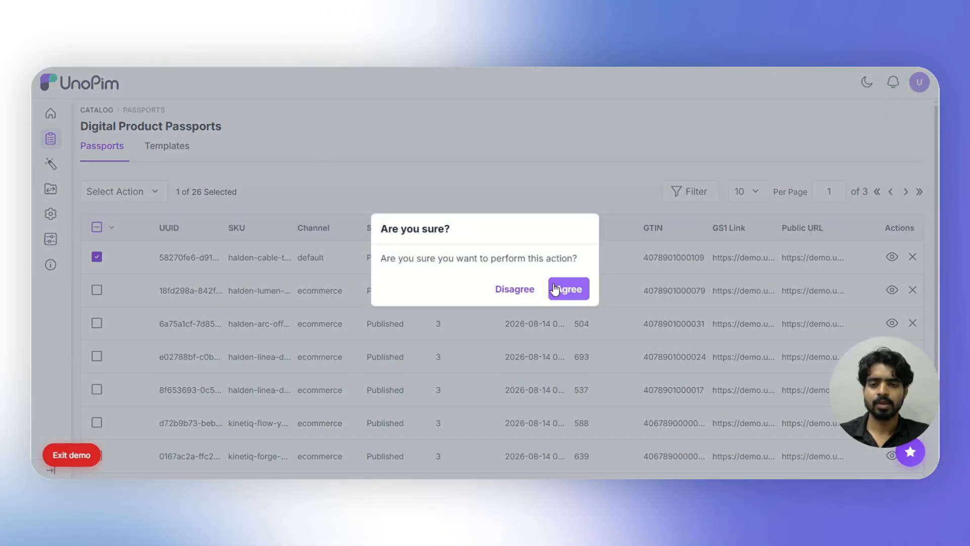
pyautogui.click(556, 289)
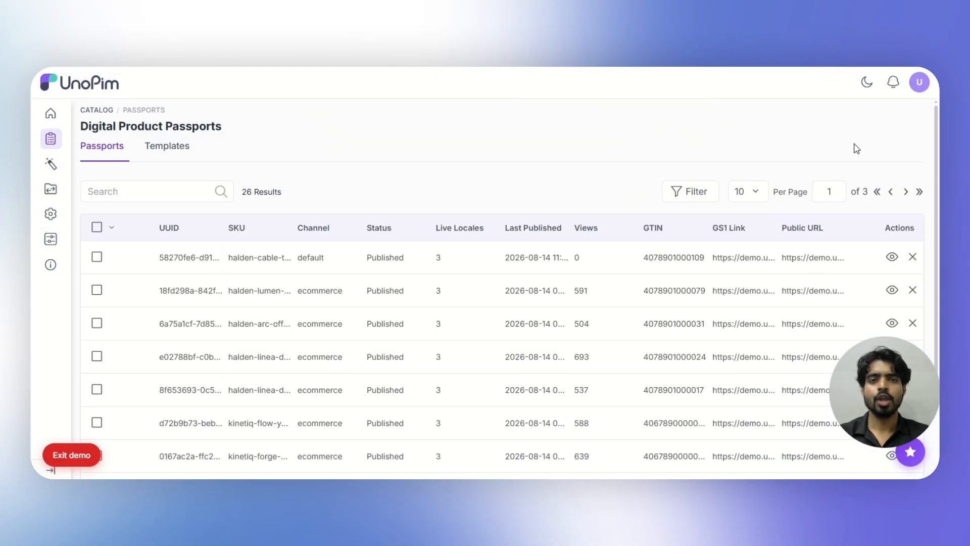